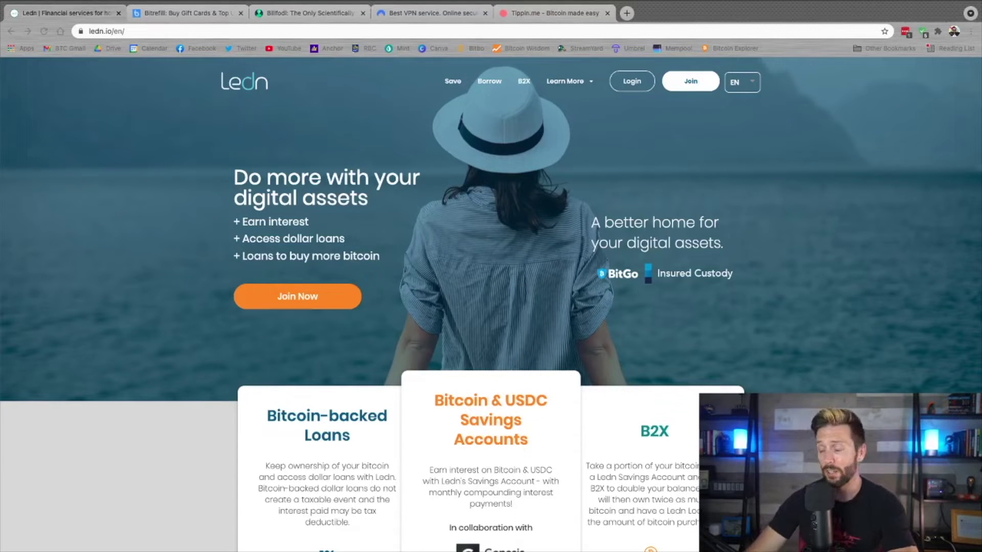
Scroll through the Ledn homepage, then move on to the Bitrefill gift-card tab.
{"action": "scroll", "coordinate": [313, 443], "scroll_direction": "down", "scroll_amount": 1}
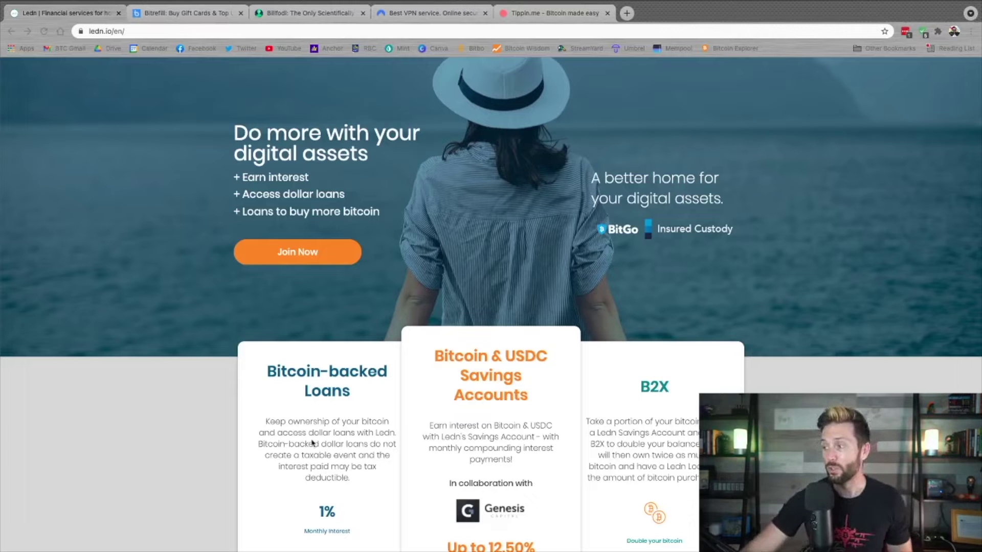
{"action": "scroll", "coordinate": [470, 283], "scroll_direction": "down", "scroll_amount": 1}
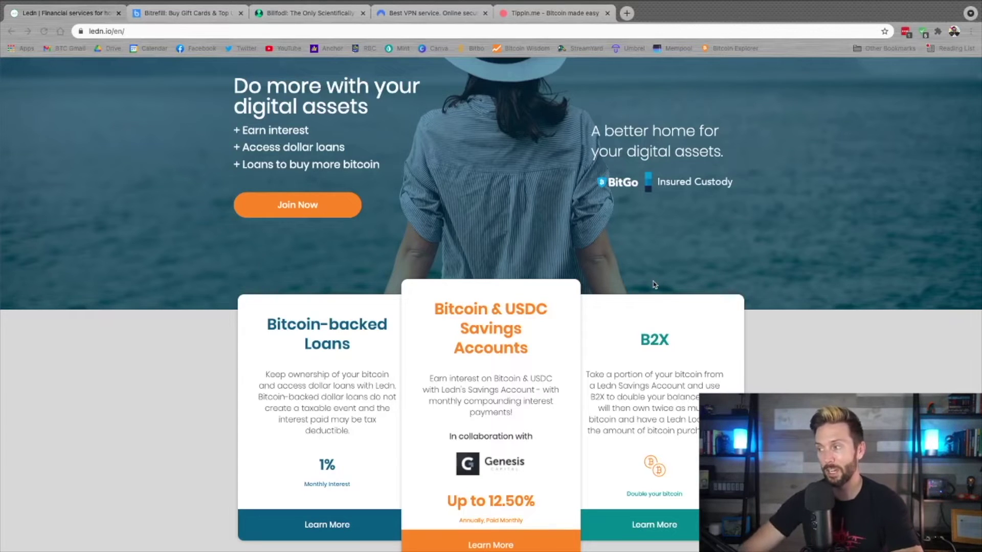
{"action": "scroll", "coordinate": [655, 285], "scroll_direction": "up", "scroll_amount": 2}
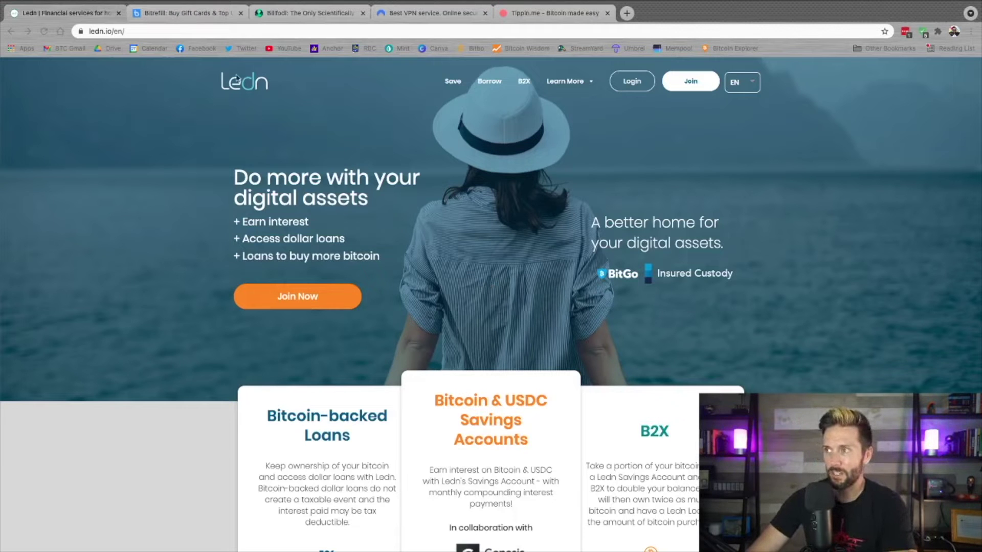
{"action": "left_click", "coordinate": [178, 14]}
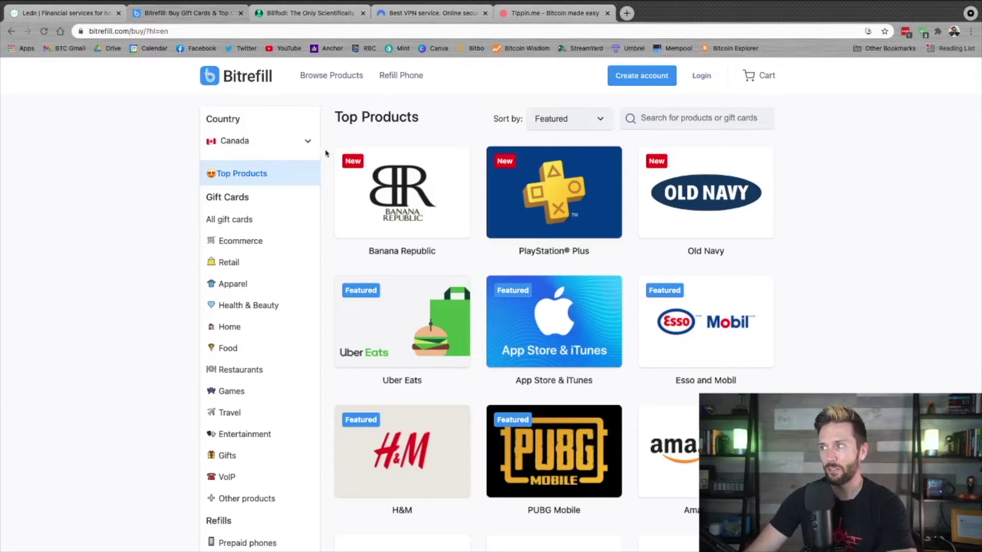
Review Bitrefill's country list keeping Canada, then move to the Billfodl product tab.
{"action": "left_click", "coordinate": [308, 142]}
{"action": "scroll", "coordinate": [261, 236], "scroll_direction": "down", "scroll_amount": 20}
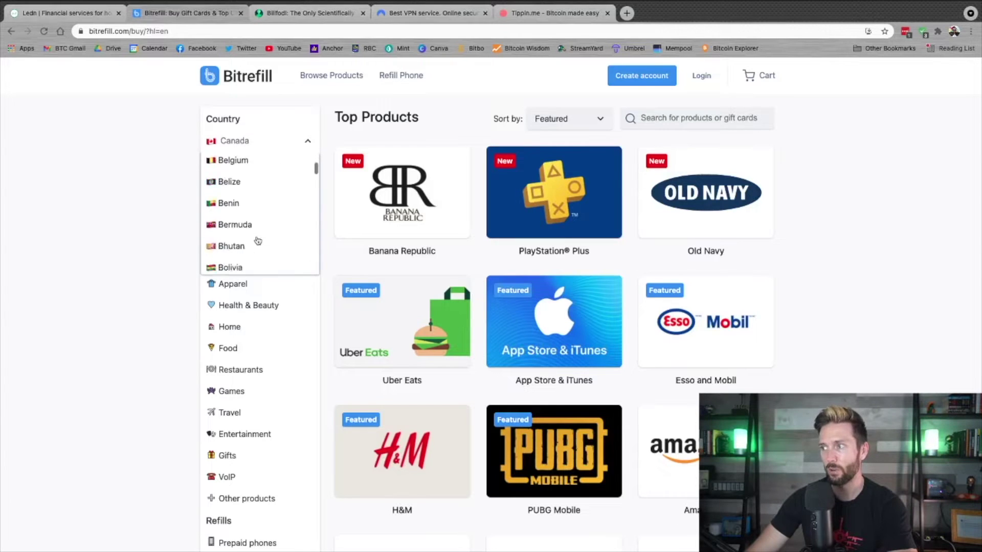
{"action": "left_click", "coordinate": [308, 141]}
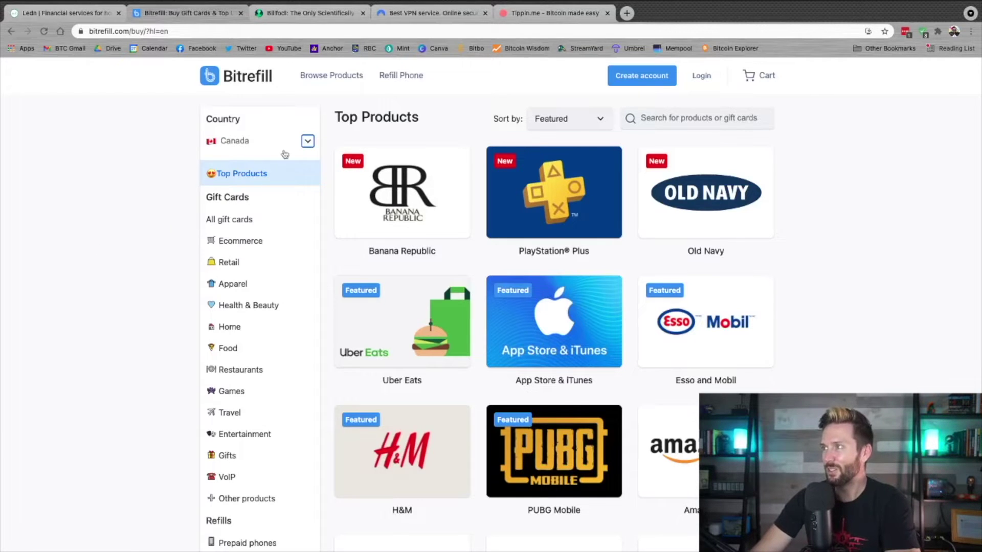
{"action": "left_click", "coordinate": [290, 14]}
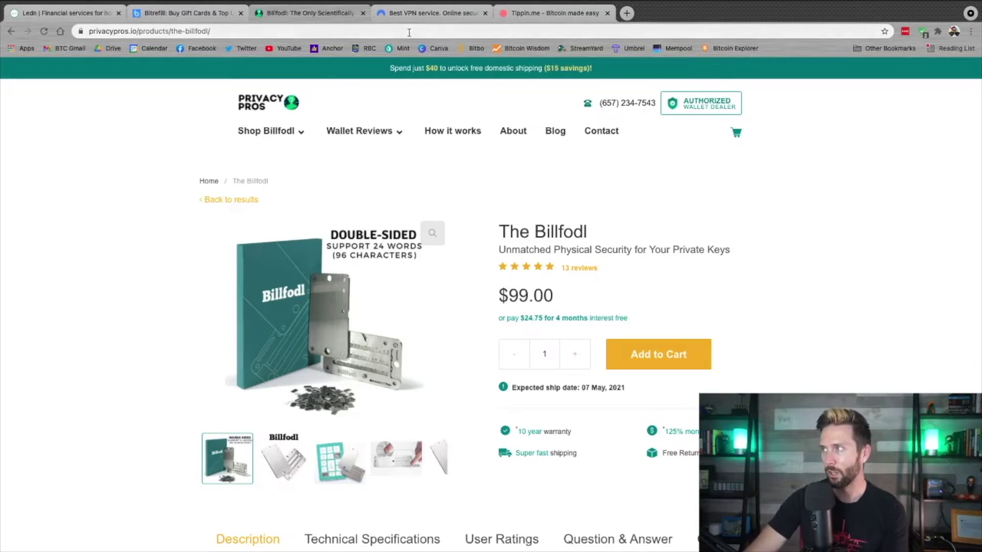
Switch to the NordVPN tab.
{"action": "left_click", "coordinate": [405, 15]}
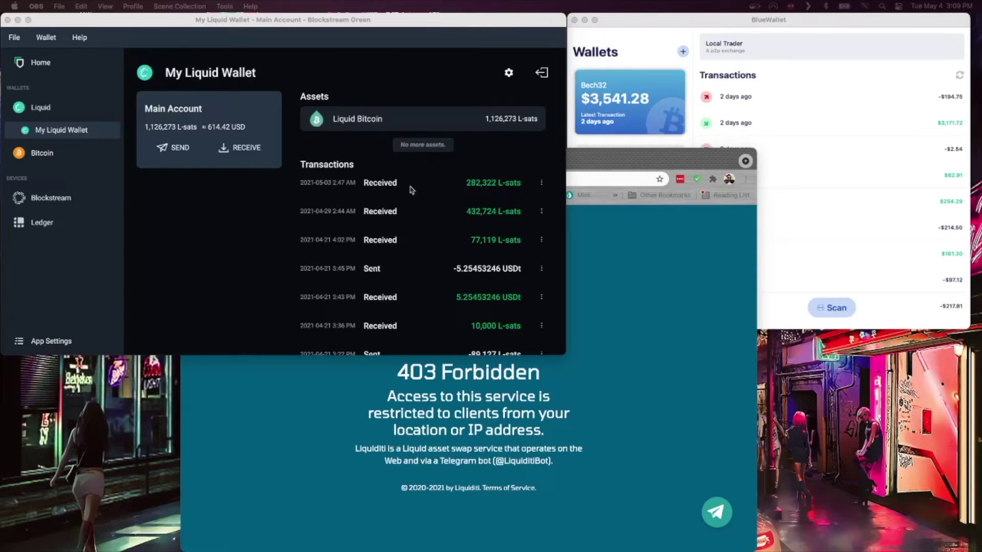
Bring the Green, BlueWallet and Liquiditi windows to the front in turn.
{"action": "left_click", "coordinate": [168, 29]}
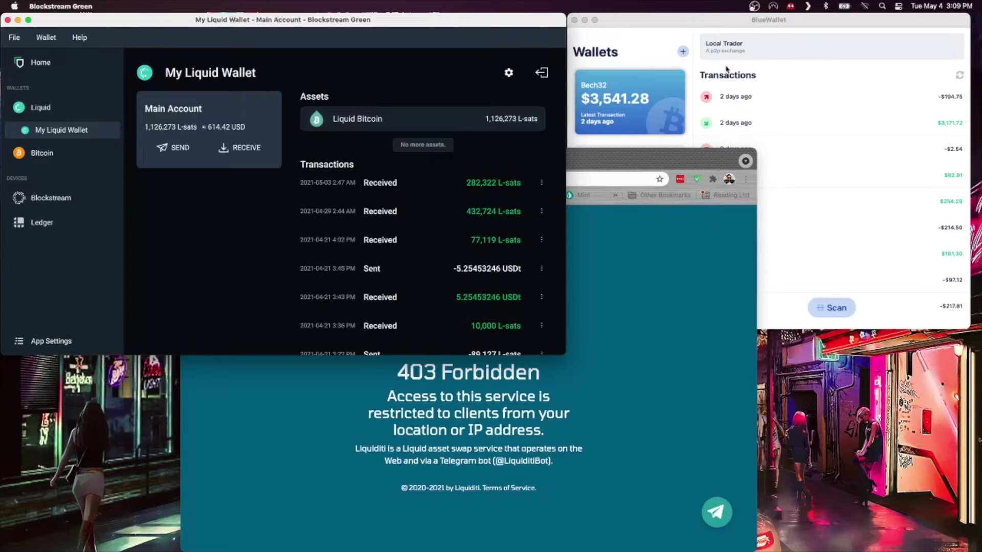
{"action": "left_click", "coordinate": [687, 26]}
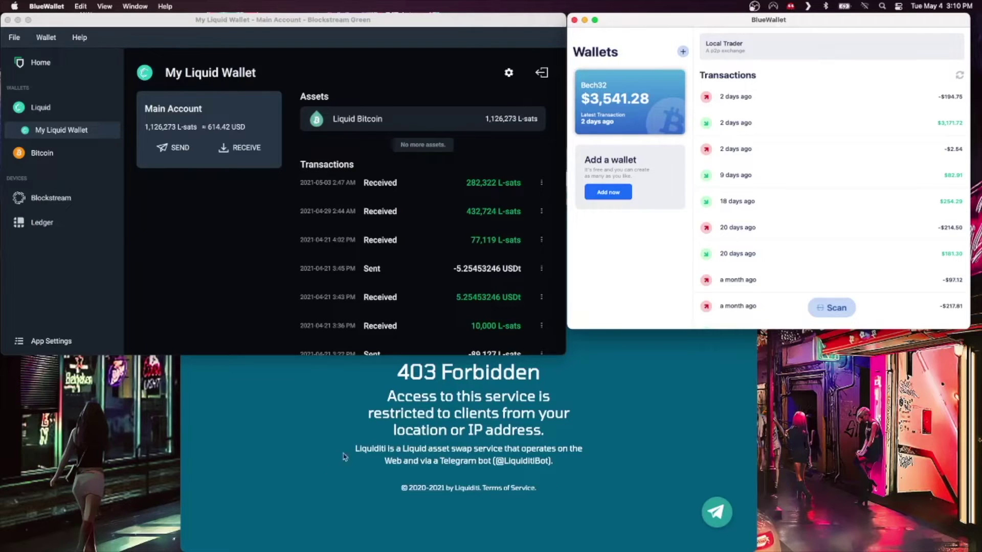
{"action": "left_click", "coordinate": [274, 430]}
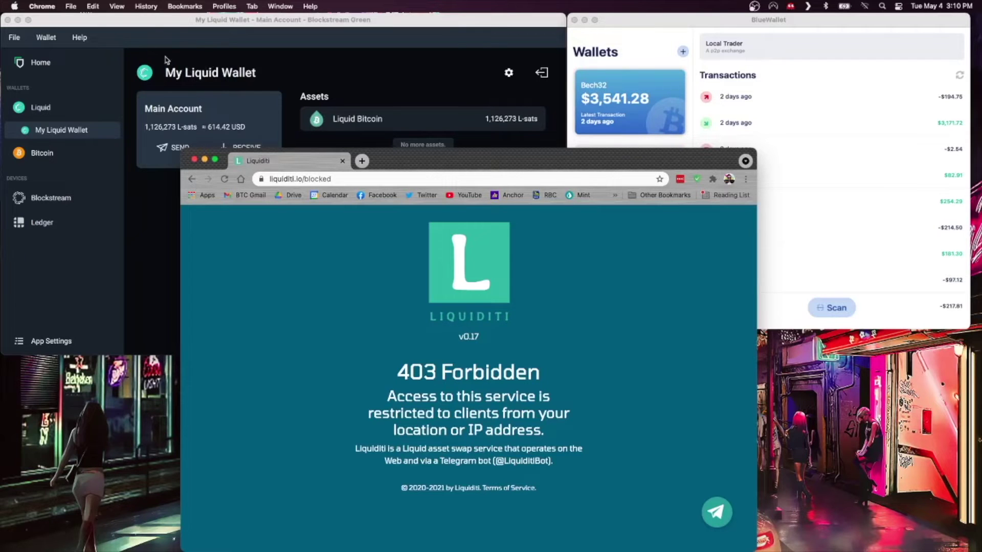
{"action": "left_click", "coordinate": [149, 30]}
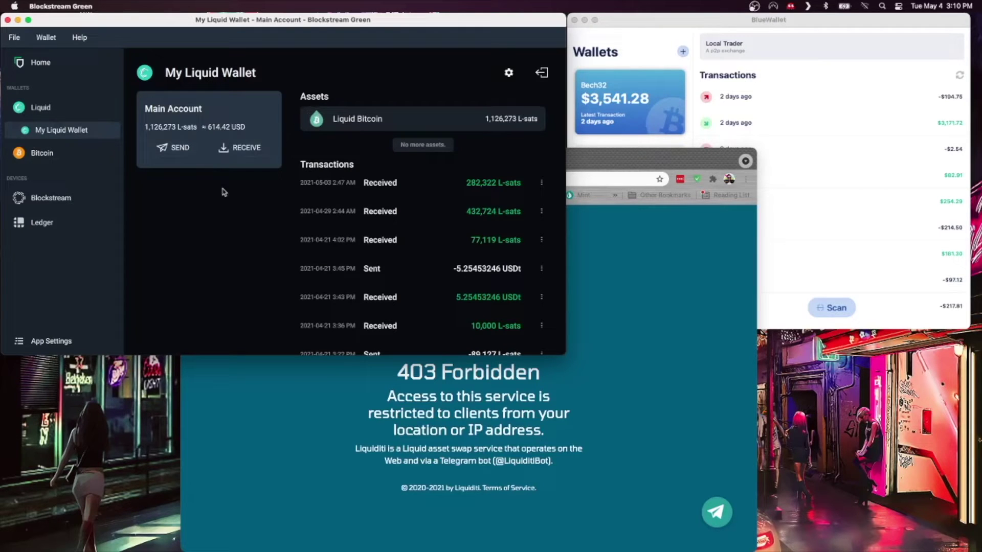
Move the Liquiditi browser window up and to the left.
{"action": "left_click", "coordinate": [639, 338]}
{"action": "left_click_drag", "start_coordinate": [436, 160], "coordinate": [427, 98]}
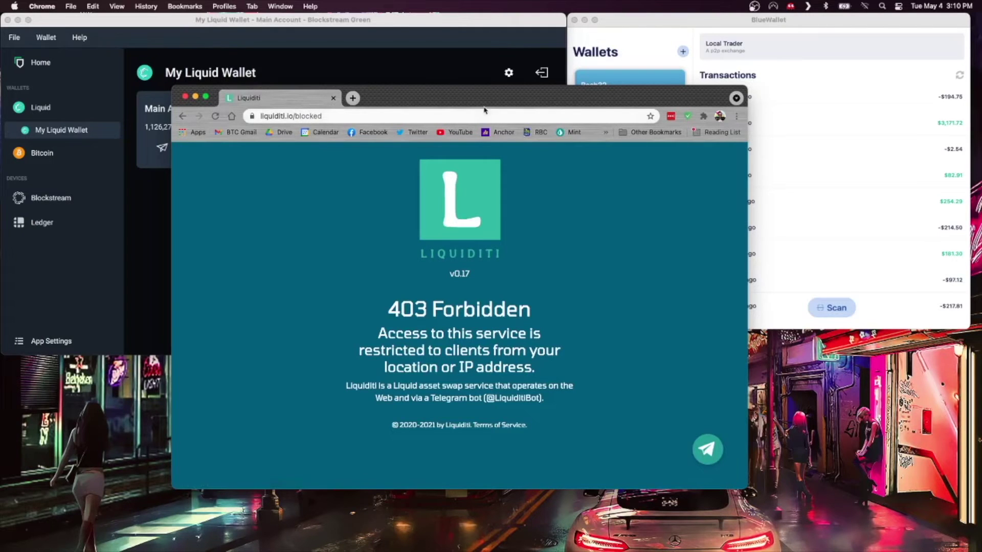
{"action": "left_click_drag", "start_coordinate": [480, 99], "coordinate": [422, 100]}
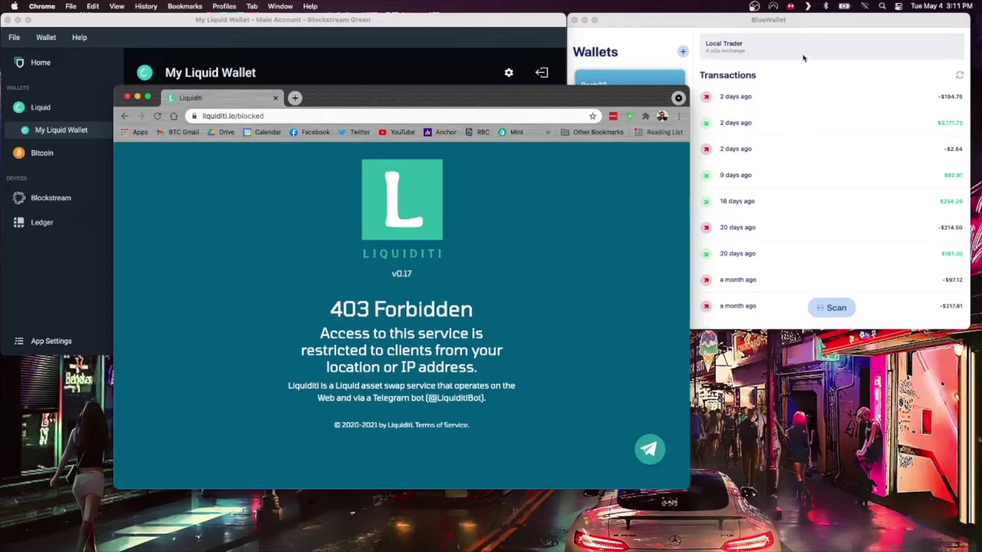
Connect NordVPN through the Mexico server and reload the Liquiditi page.
{"action": "left_click", "coordinate": [773, 6]}
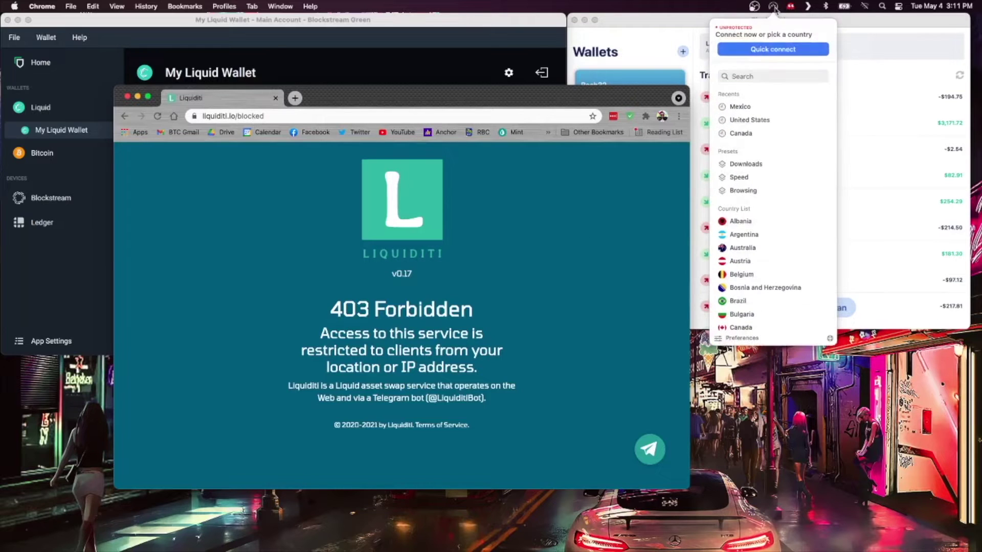
{"action": "scroll", "coordinate": [758, 220], "scroll_direction": "down", "scroll_amount": 4}
{"action": "scroll", "coordinate": [758, 220], "scroll_direction": "up", "scroll_amount": 4}
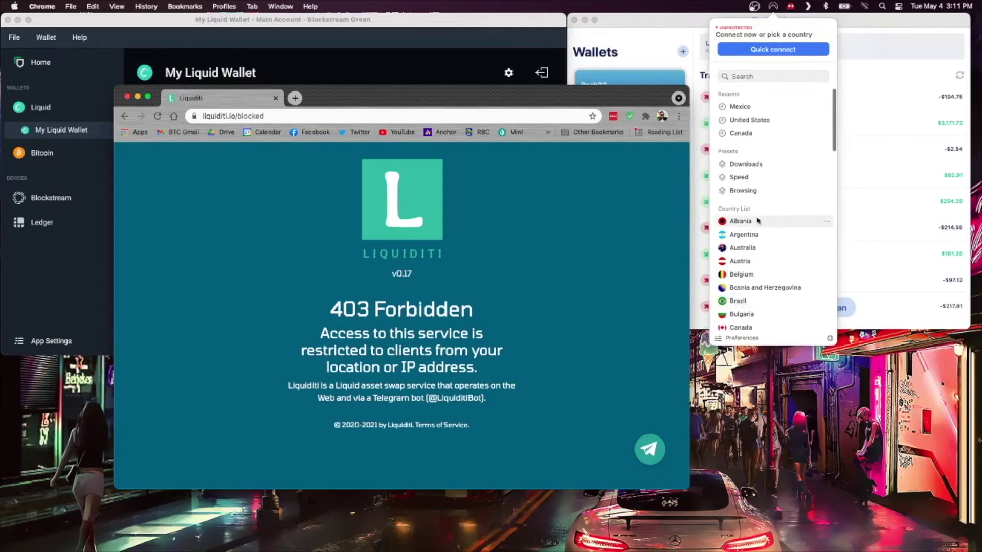
{"action": "left_click", "coordinate": [737, 107]}
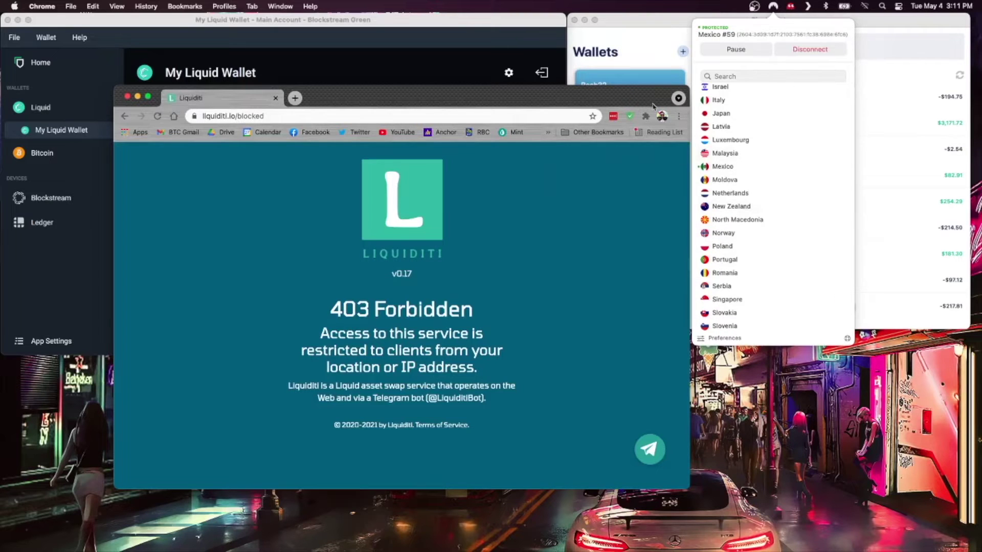
{"action": "scroll", "coordinate": [802, 127], "scroll_direction": "up", "scroll_amount": 10}
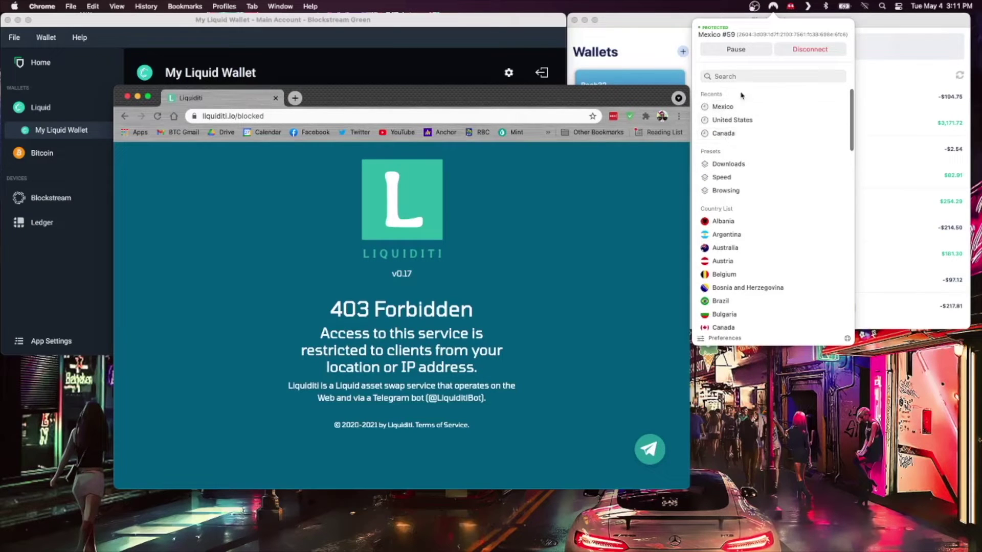
{"action": "left_click", "coordinate": [774, 7]}
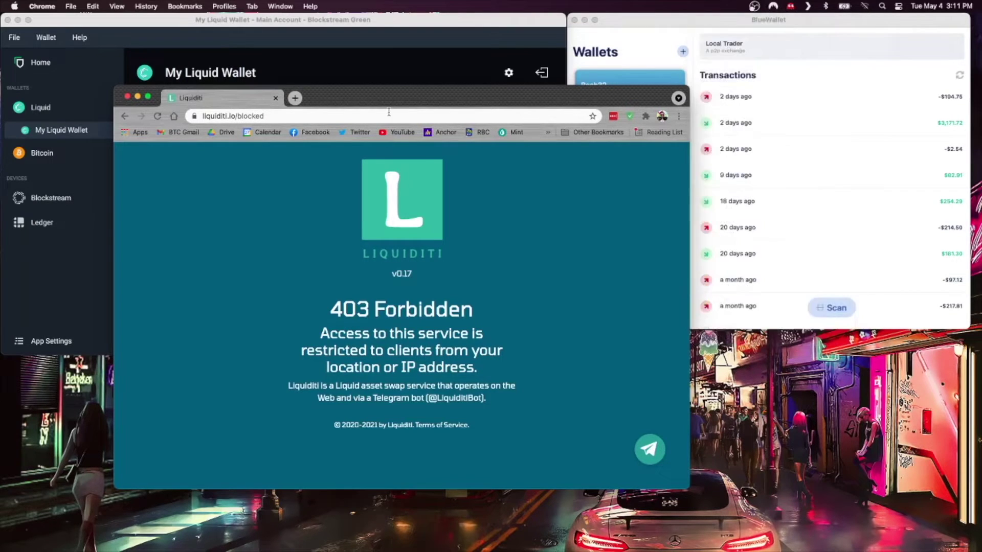
{"action": "left_click", "coordinate": [157, 117]}
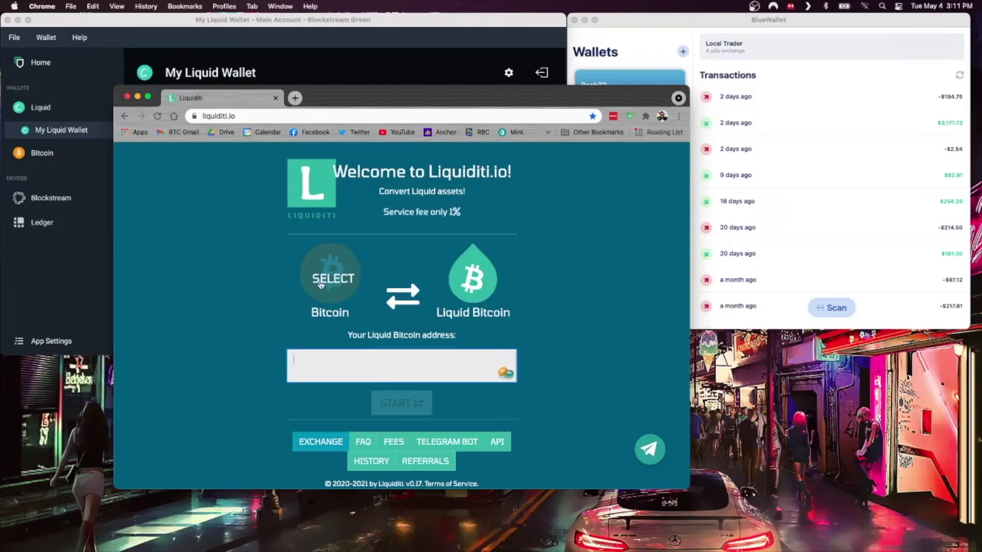
Set the swap direction to Bitcoin → Liquid Bitcoin and bring Blockstream Green forward.
{"action": "left_click", "coordinate": [404, 302]}
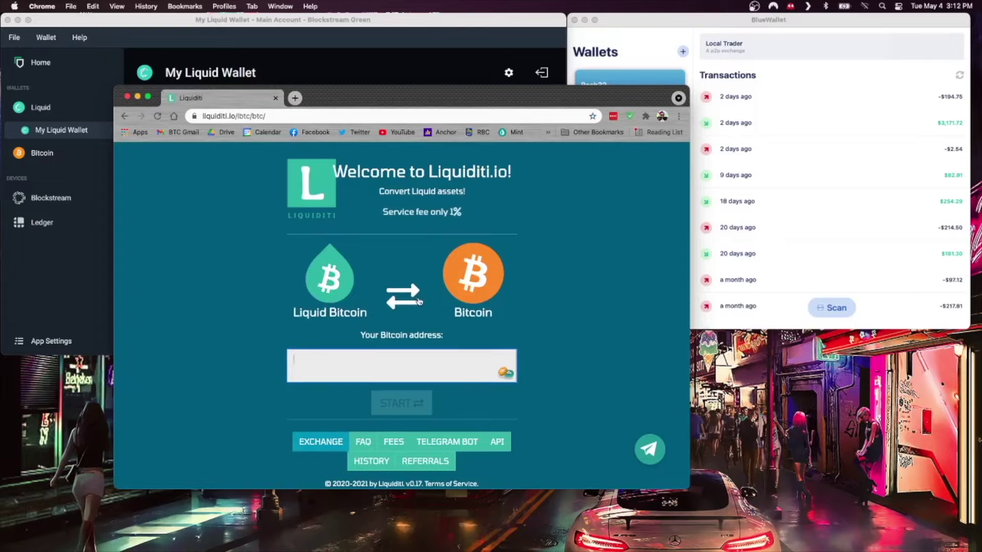
{"action": "left_click", "coordinate": [410, 299]}
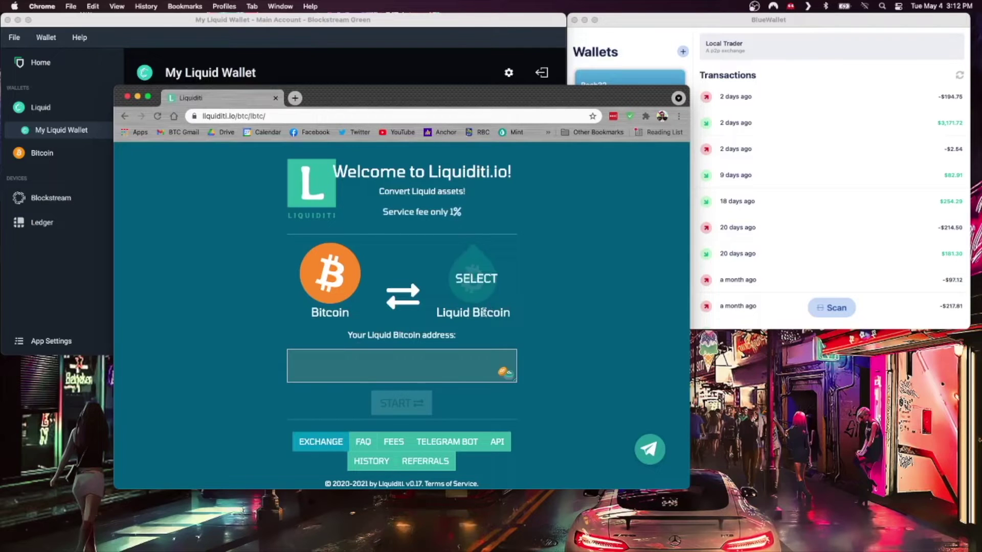
{"action": "left_click", "coordinate": [404, 50]}
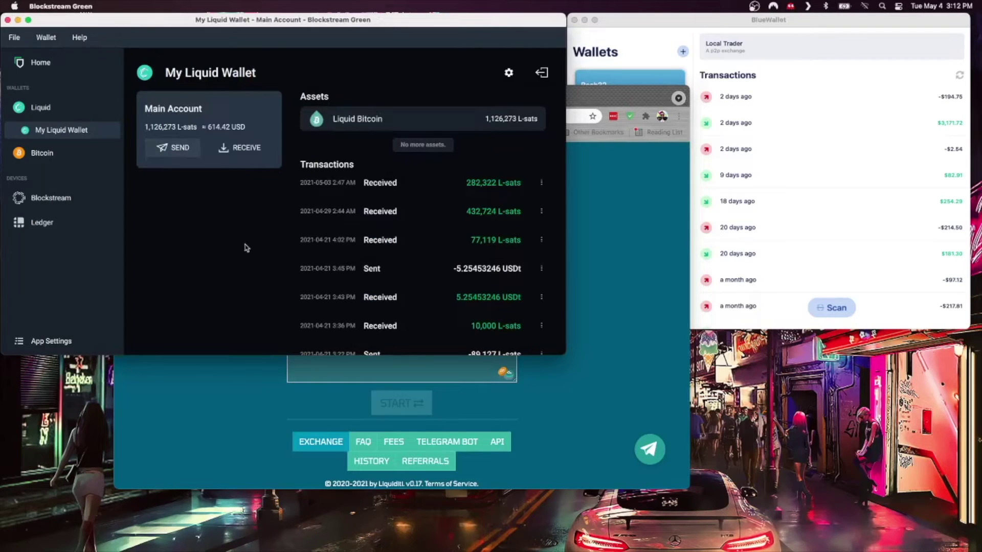
Copy Green's Liquid receive address into Liquiditi's Liquid Bitcoin address field.
{"action": "left_click", "coordinate": [244, 147]}
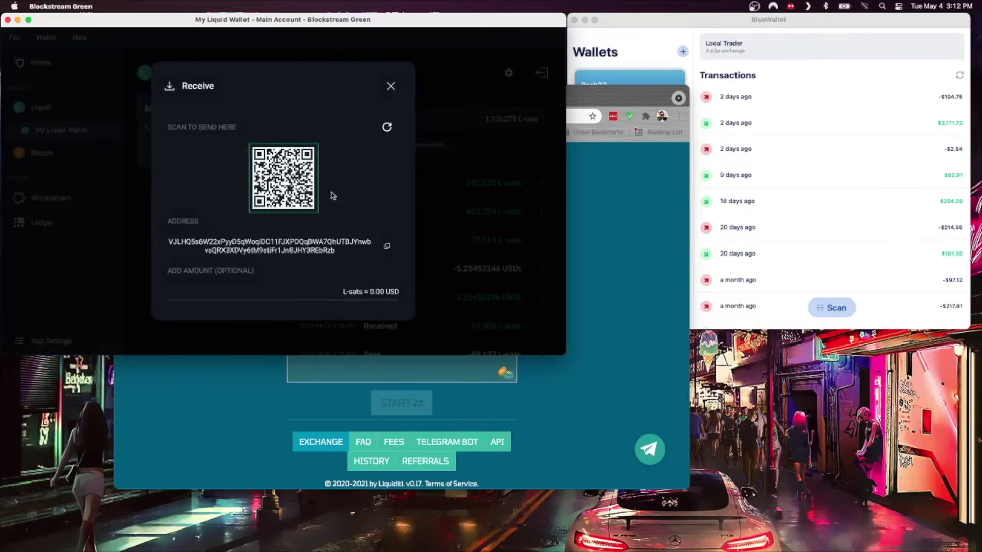
{"action": "left_click", "coordinate": [386, 247]}
{"action": "left_click", "coordinate": [605, 306]}
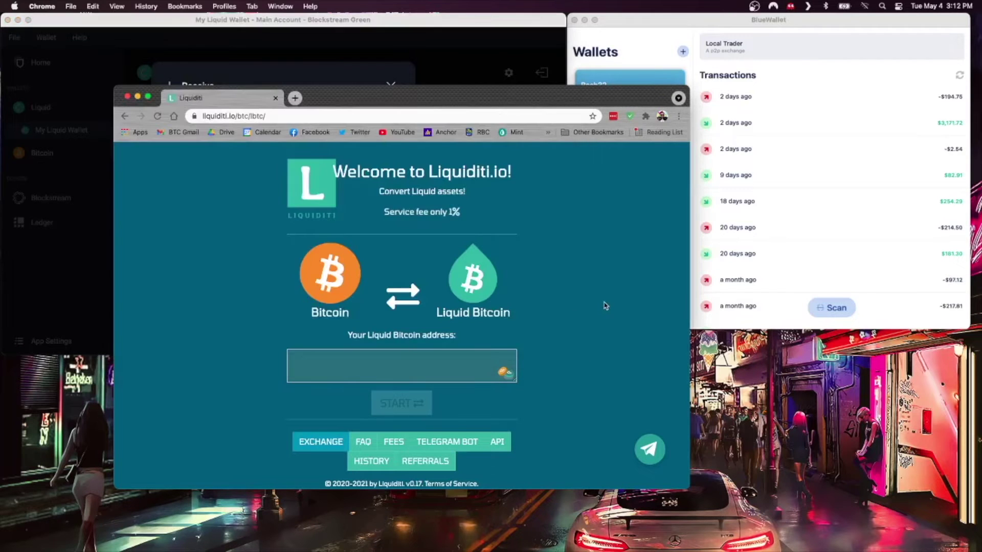
{"action": "left_click", "coordinate": [350, 362]}
{"action": "right_click", "coordinate": [352, 363]}
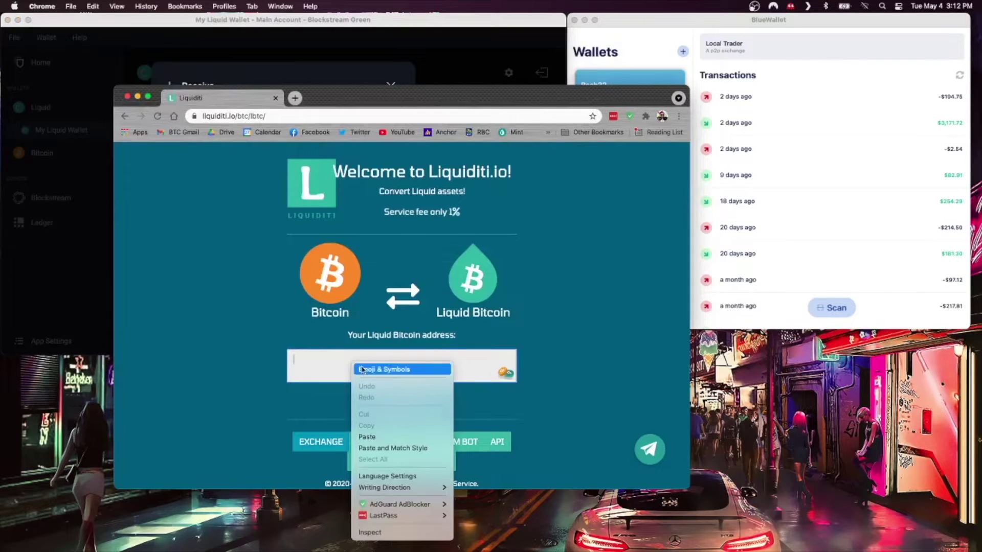
{"action": "left_click", "coordinate": [368, 437]}
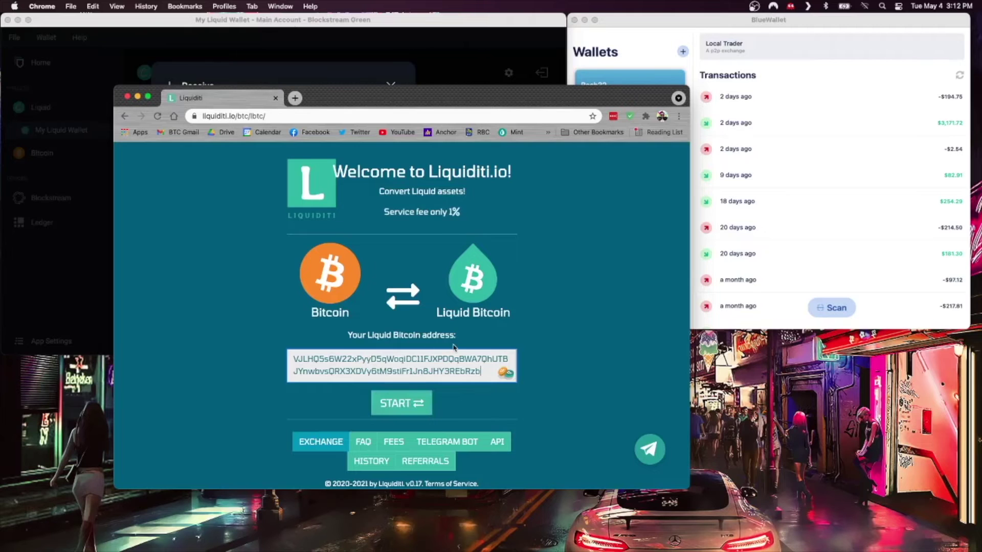
Start the Bitcoin-to-Liquid Bitcoin swap order on Liquiditi.
{"action": "key", "text": "ctrl+Up"}
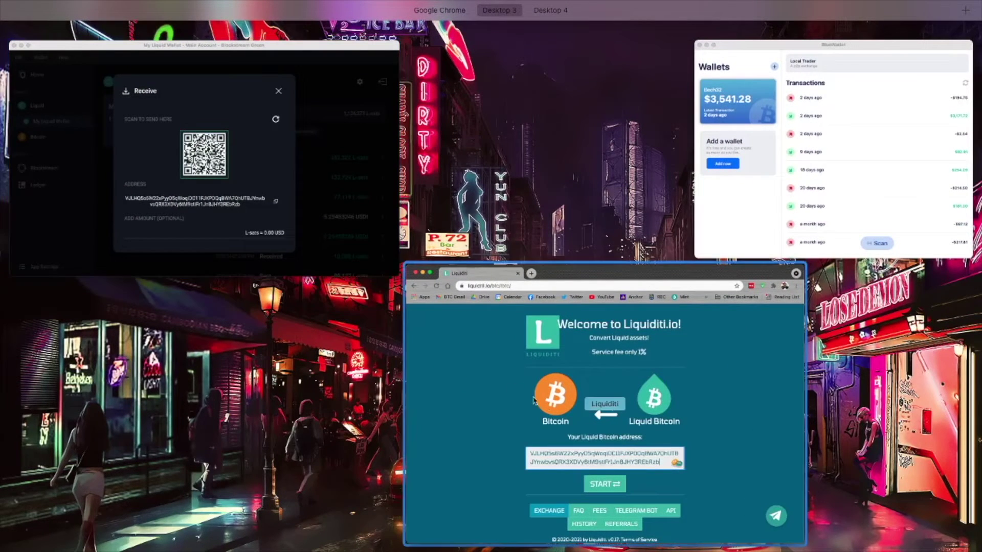
{"action": "left_click", "coordinate": [515, 407]}
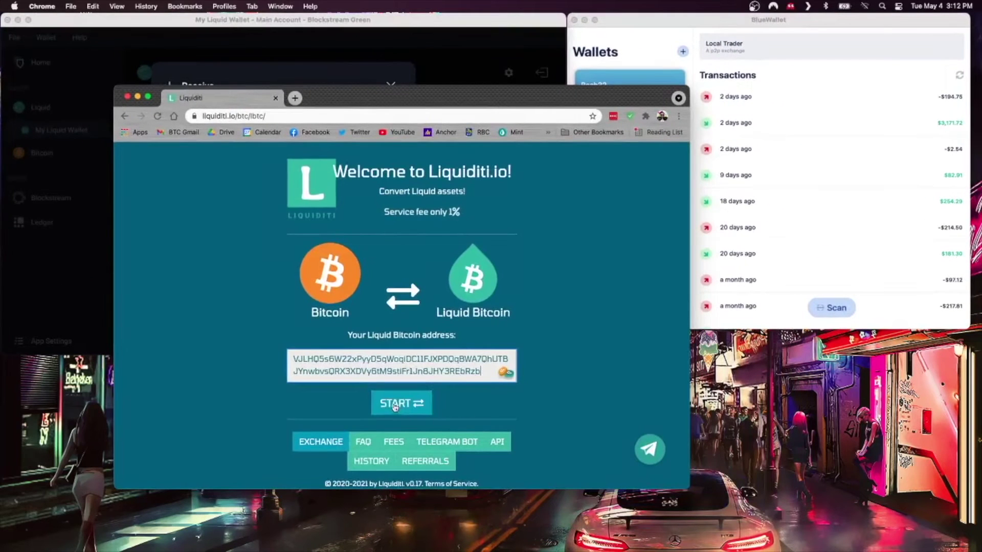
{"action": "left_click", "coordinate": [393, 407]}
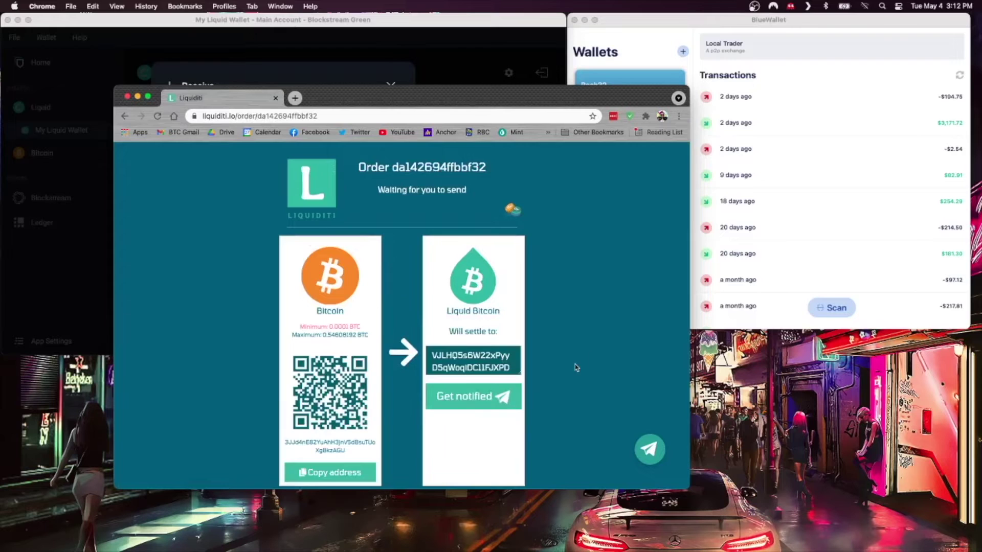
Copy the order's Bitcoin deposit address (accepted range 0.0001–0.54608192 BTC).
{"action": "scroll", "coordinate": [577, 367], "scroll_direction": "down", "scroll_amount": 2}
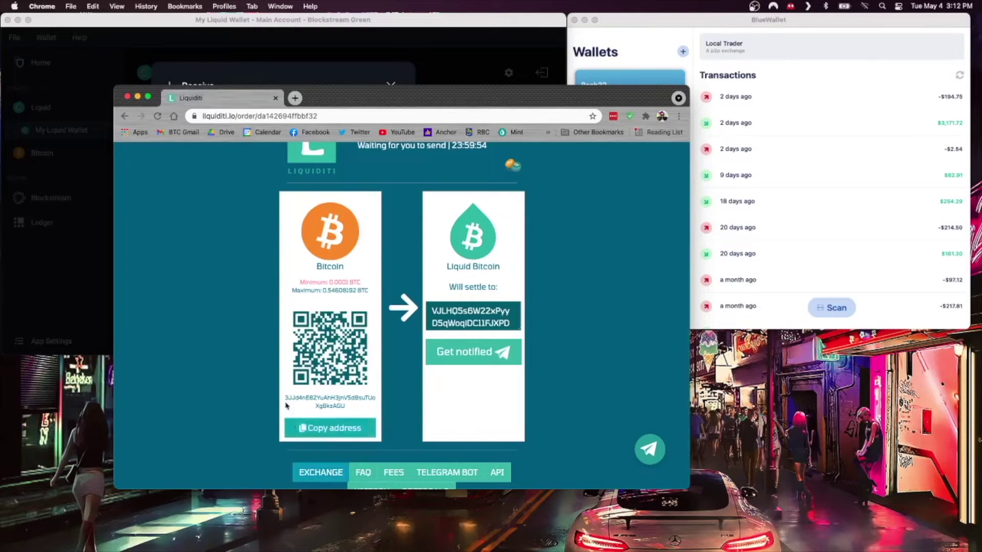
{"action": "left_click", "coordinate": [329, 429]}
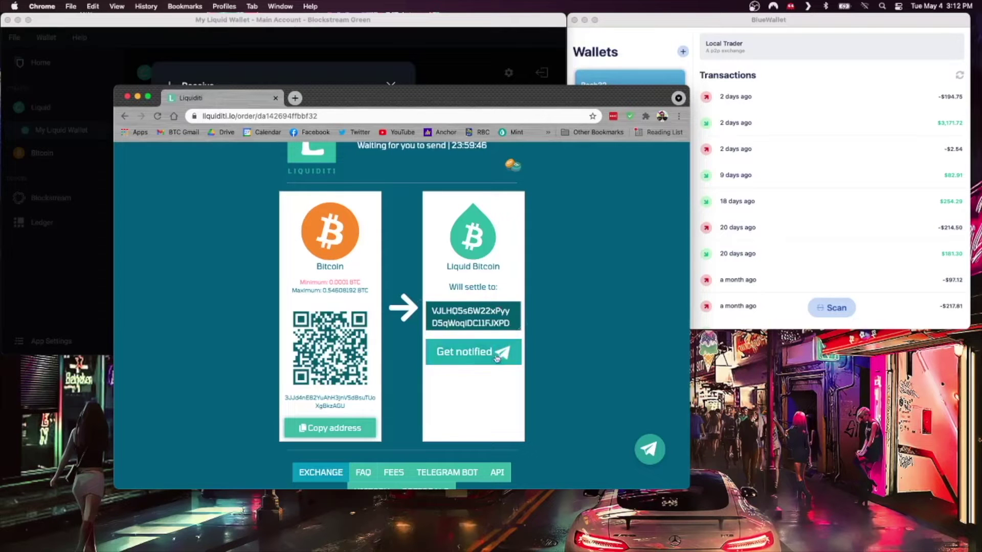
{"action": "key", "text": "ctrl+Up"}
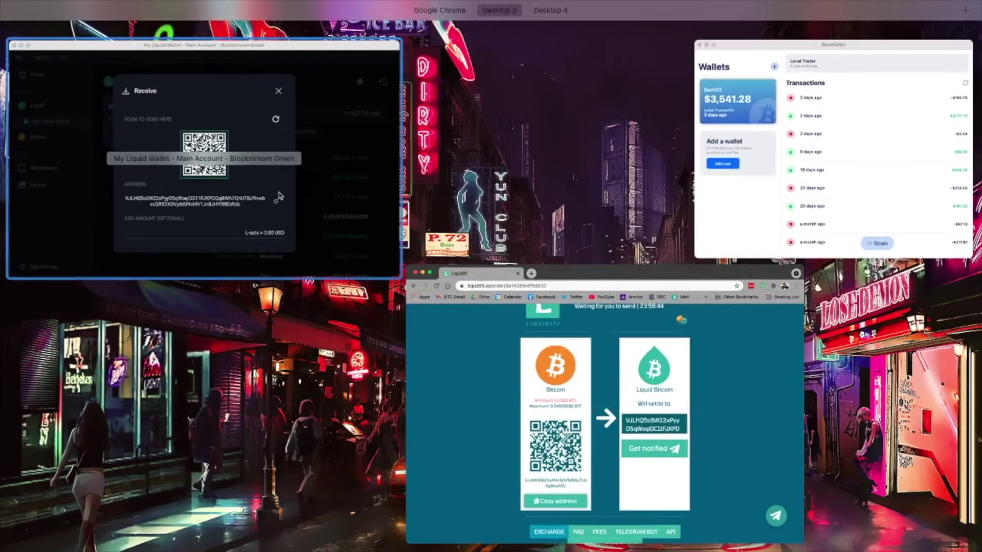
{"action": "left_click", "coordinate": [690, 391]}
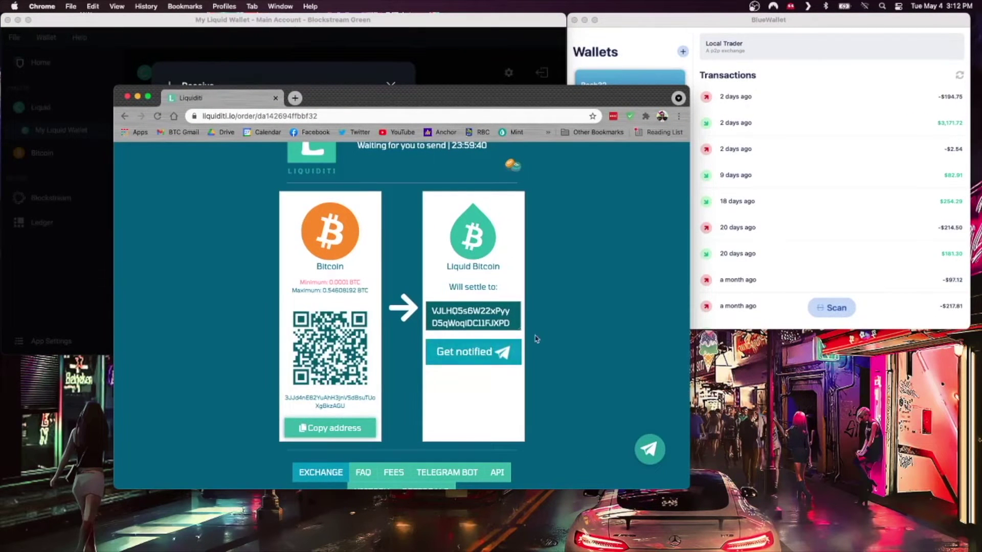
{"action": "scroll", "coordinate": [552, 333], "scroll_direction": "up", "scroll_amount": 1}
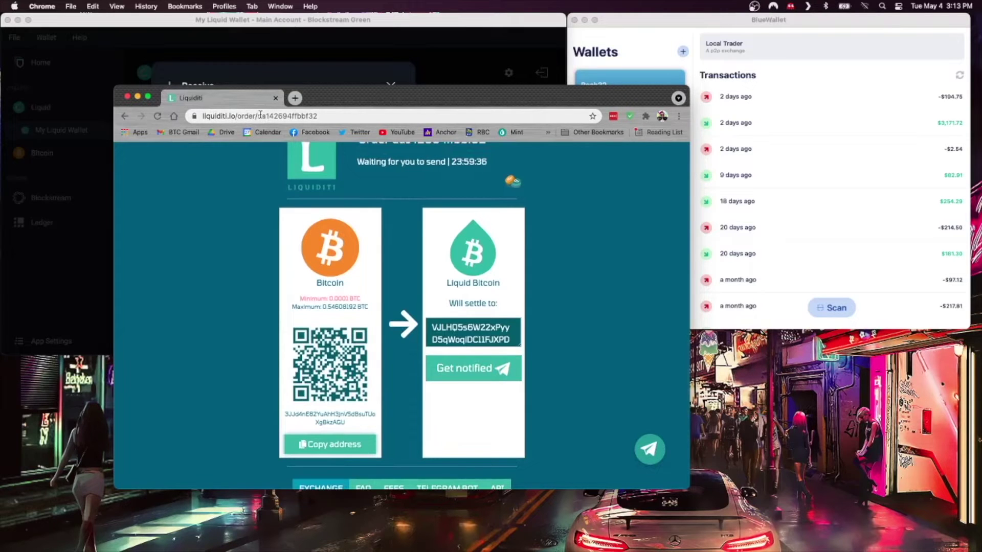
{"action": "scroll", "coordinate": [438, 204], "scroll_direction": "down", "scroll_amount": 1}
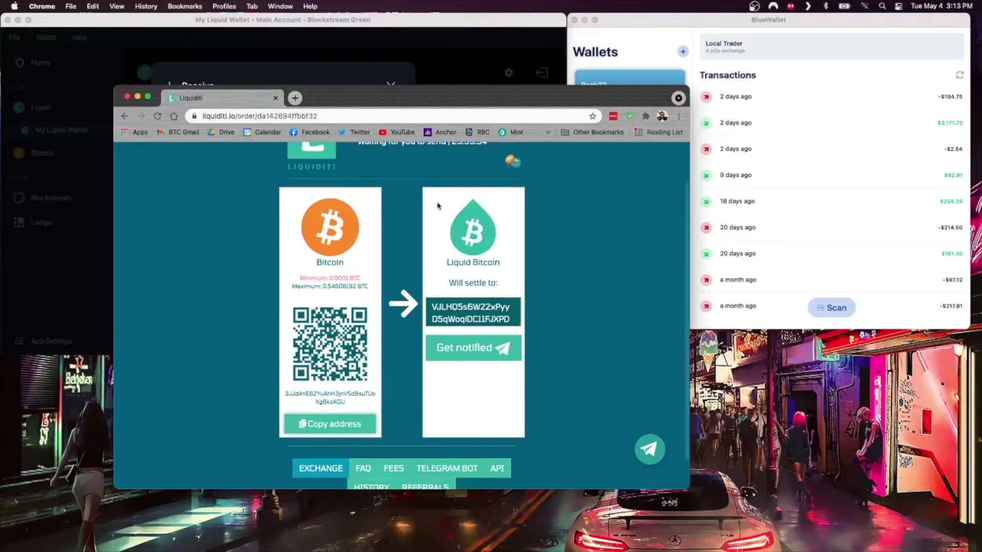
{"action": "scroll", "coordinate": [438, 205], "scroll_direction": "down", "scroll_amount": 1}
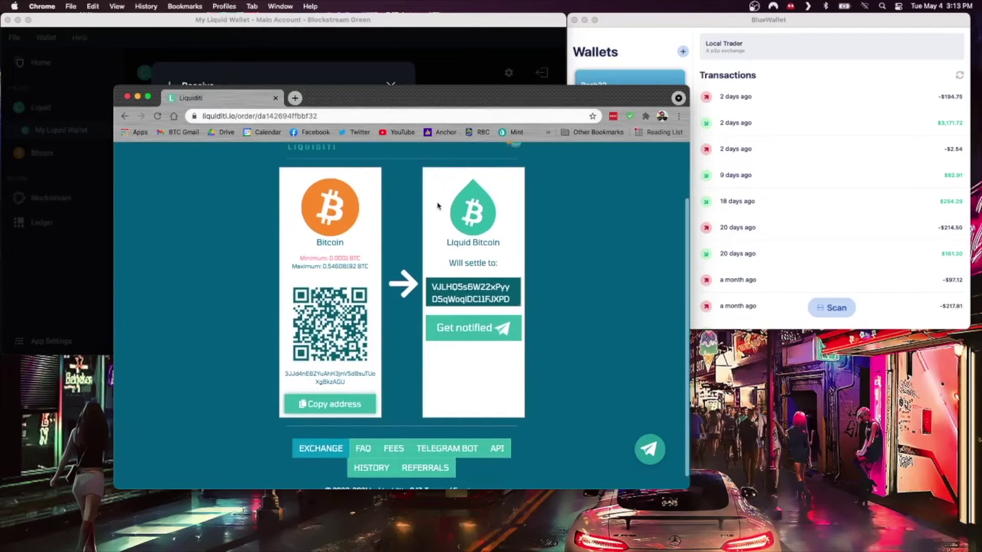
Start a payment from BlueWallet's Bech32 wallet to the pasted Liquiditi deposit address.
{"action": "left_click", "coordinate": [708, 25]}
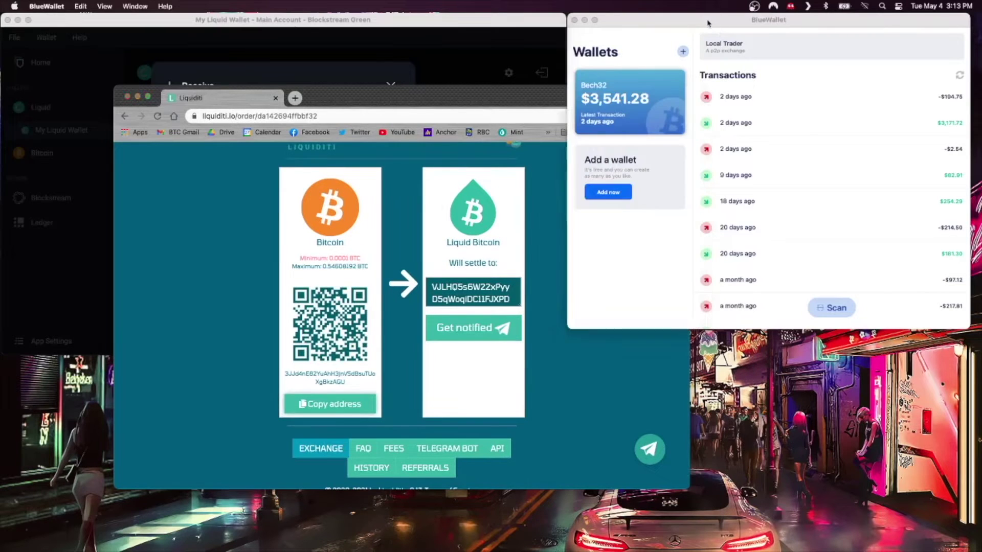
{"action": "left_click", "coordinate": [644, 102]}
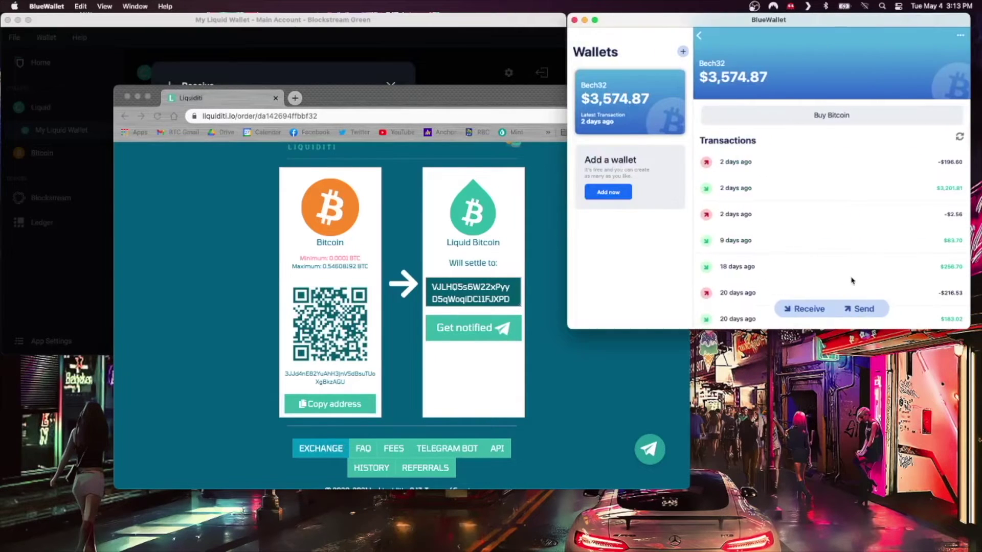
{"action": "left_click", "coordinate": [858, 309]}
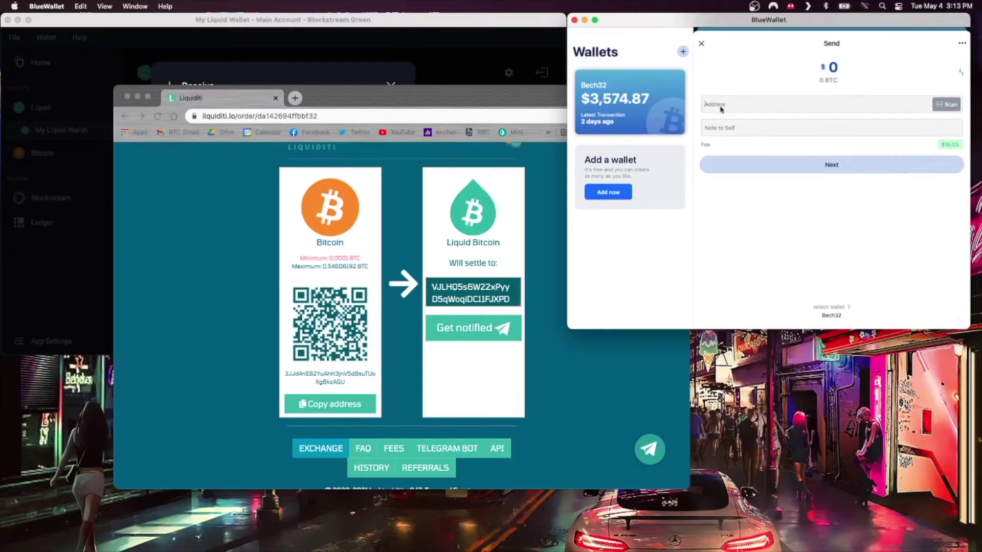
{"action": "right_click", "coordinate": [721, 109]}
{"action": "left_click", "coordinate": [744, 134]}
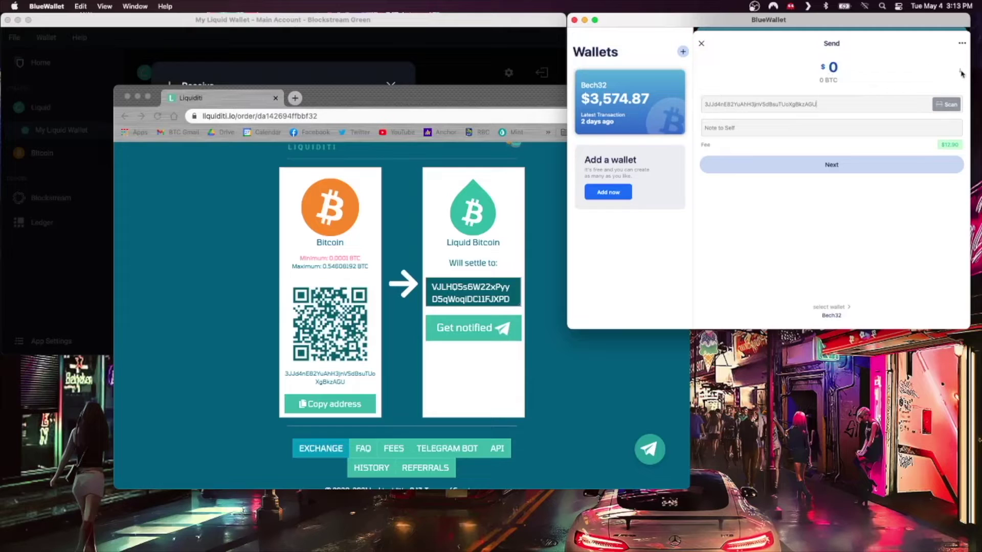
Enter the payment amount as $100 (0.00148872 BTC).
{"action": "left_click", "coordinate": [961, 73]}
{"action": "left_click", "coordinate": [961, 73]}
{"action": "type", "text": "100"}
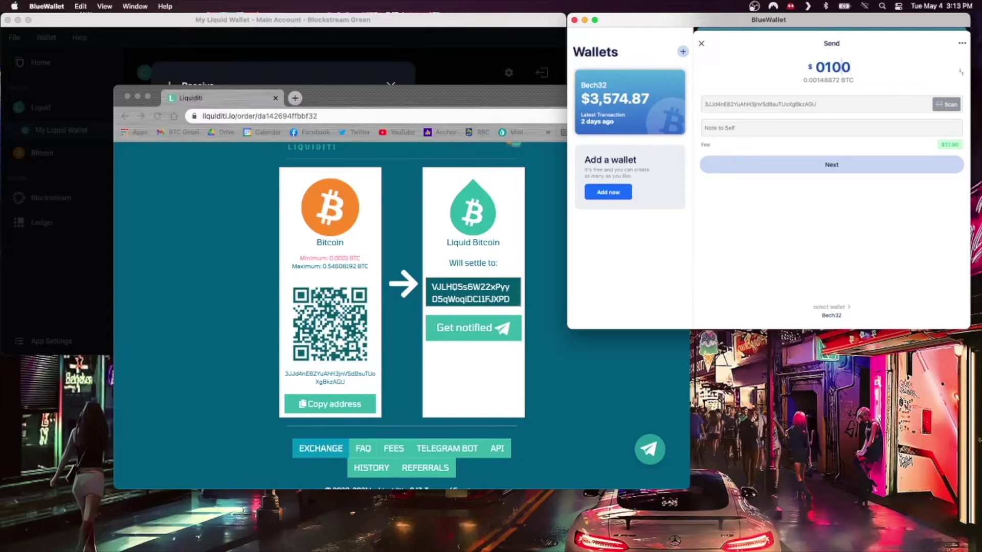
{"action": "key", "text": "BackSpace"}
Load mempool.space in a new tab to check fees of 31, 55 and 87 sat/vB.
{"action": "left_click", "coordinate": [402, 101]}
{"action": "left_click", "coordinate": [295, 97]}
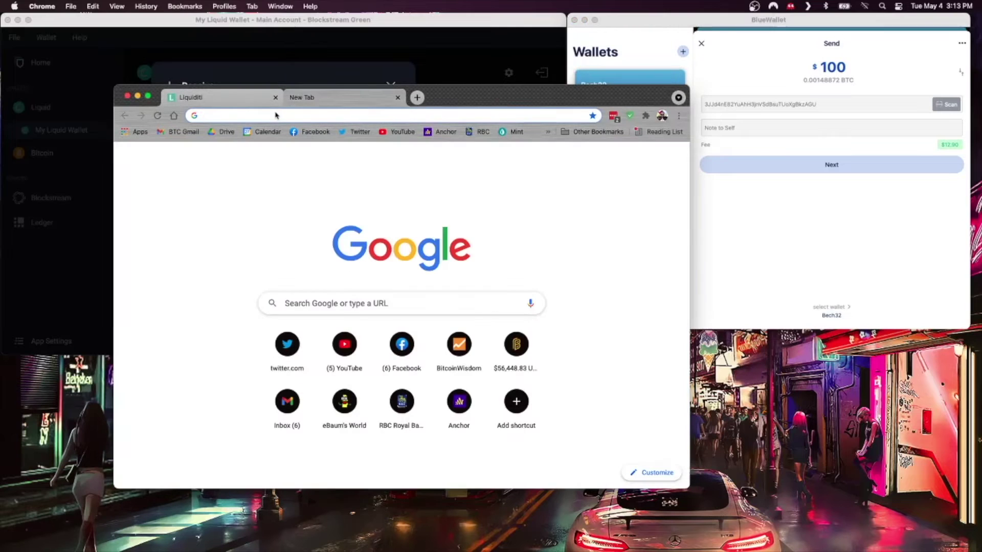
{"action": "type", "text": "mem"}
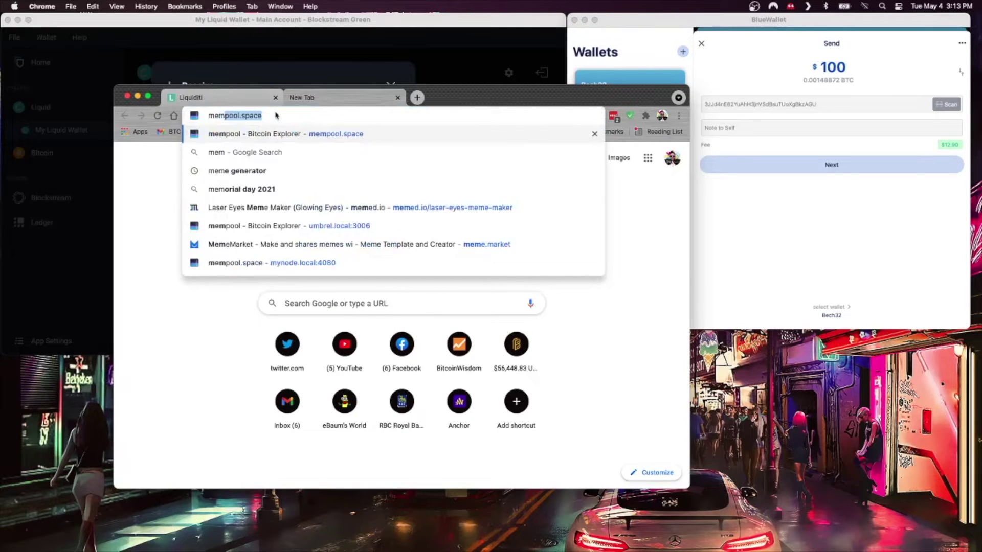
{"action": "key", "text": "Return"}
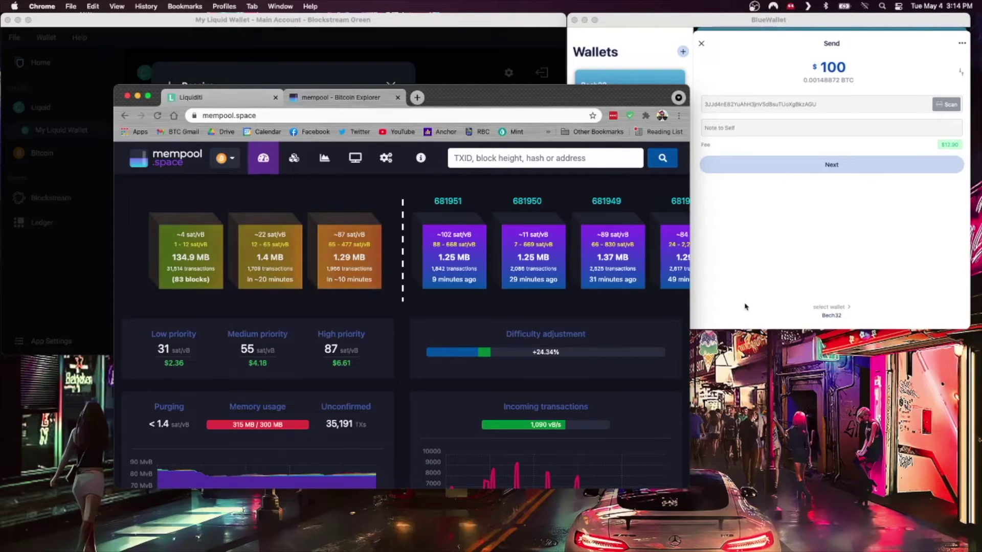
Send the 0.00148872 BTC payment from BlueWallet with a custom 40 sat/byte fee.
{"action": "left_click", "coordinate": [772, 270]}
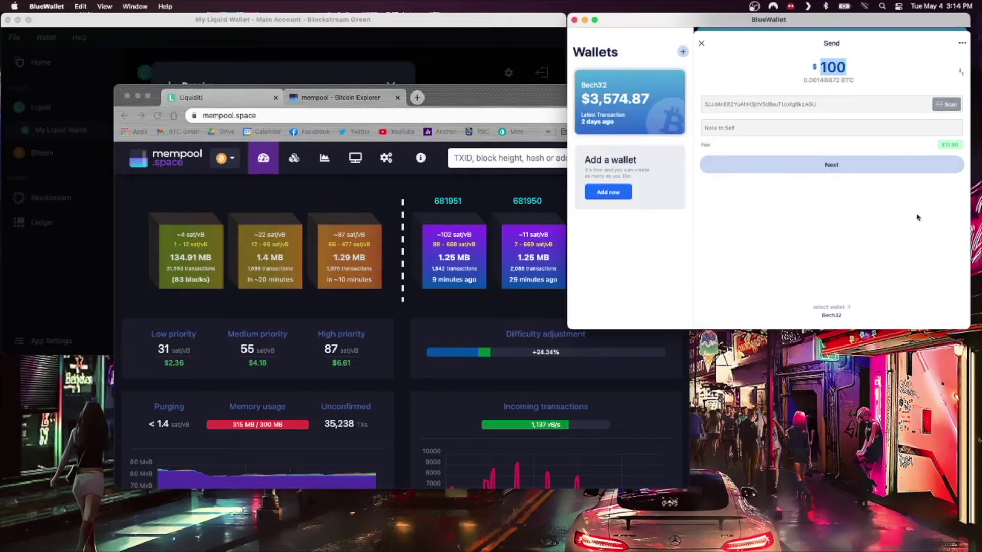
{"action": "left_click", "coordinate": [942, 147]}
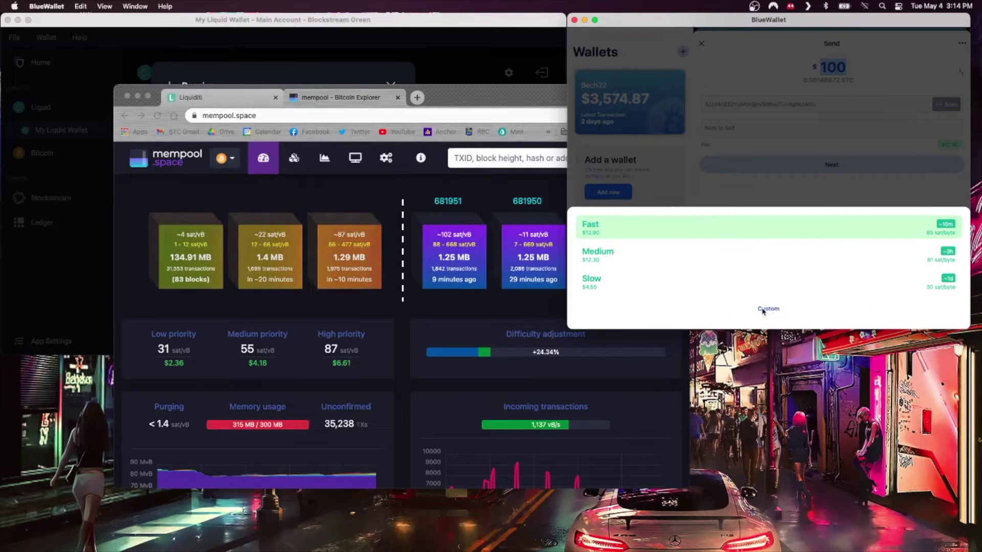
{"action": "left_click", "coordinate": [763, 309]}
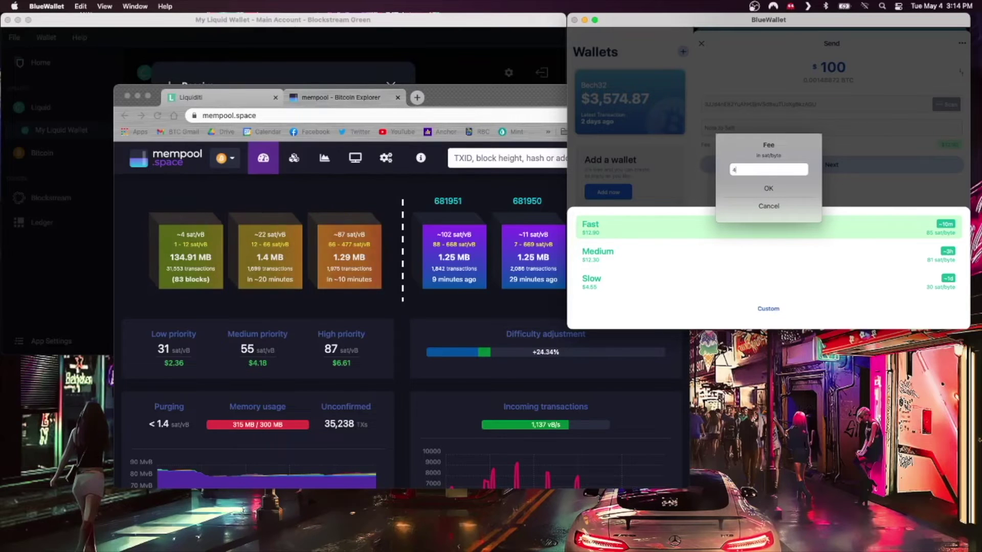
{"action": "type", "text": "40"}
{"action": "left_click", "coordinate": [768, 189]}
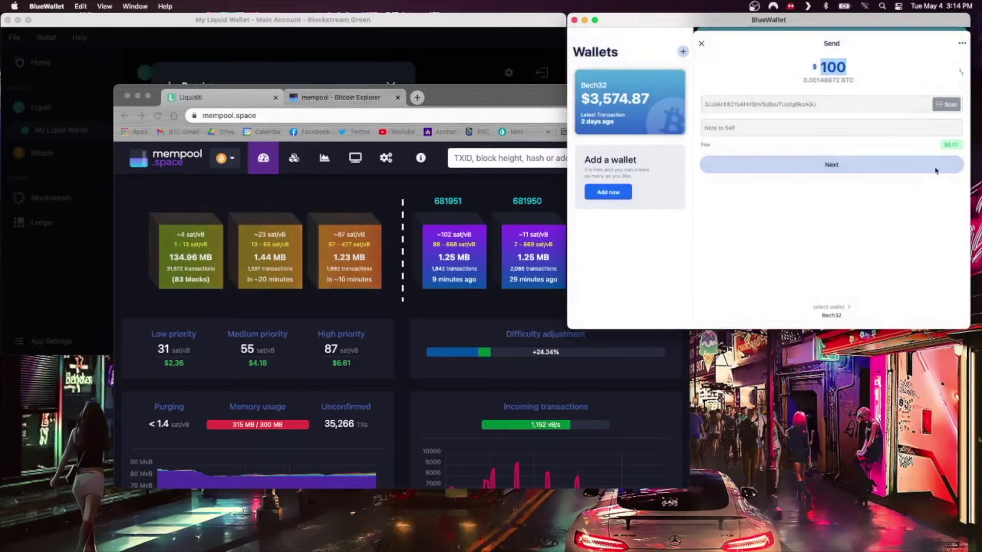
{"action": "left_click", "coordinate": [825, 169]}
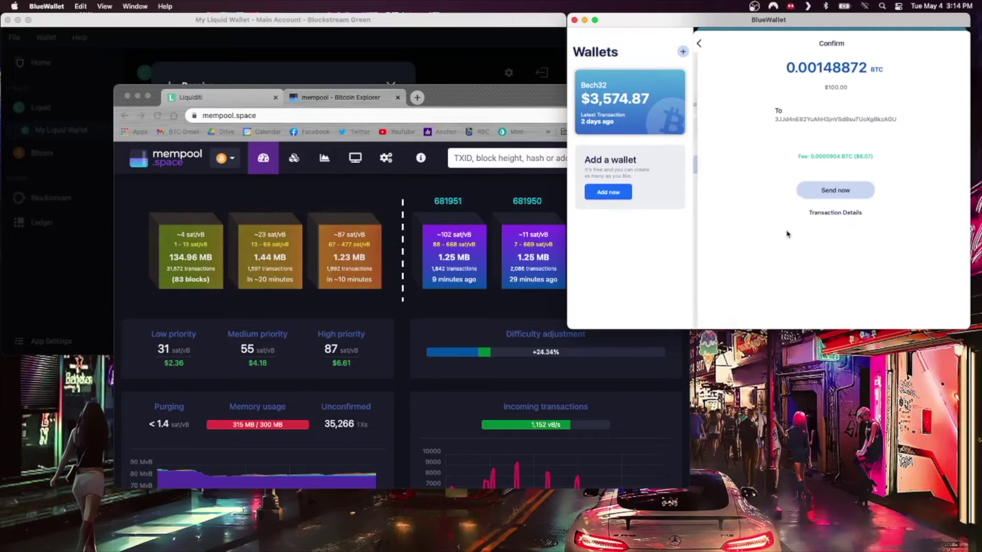
{"action": "left_click", "coordinate": [828, 189]}
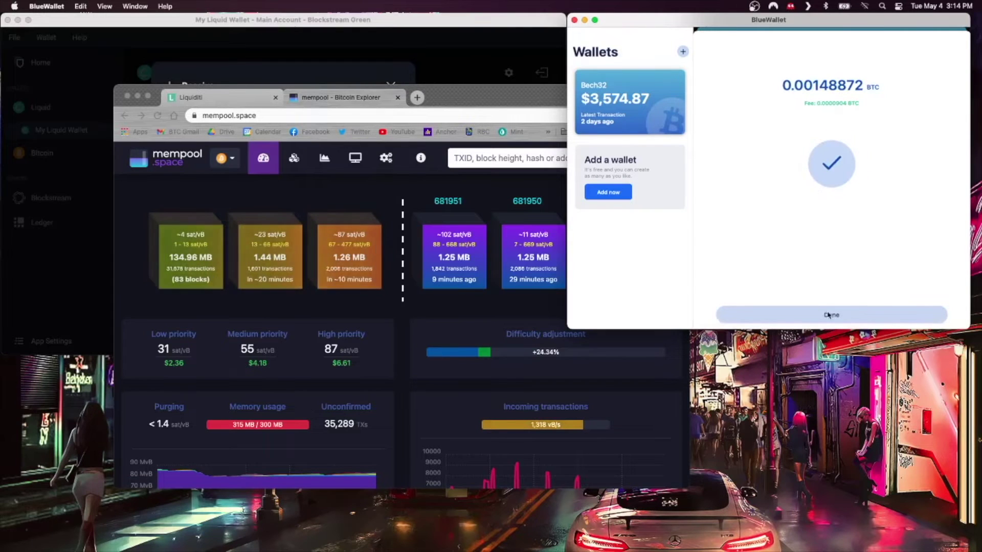
{"action": "left_click", "coordinate": [825, 314]}
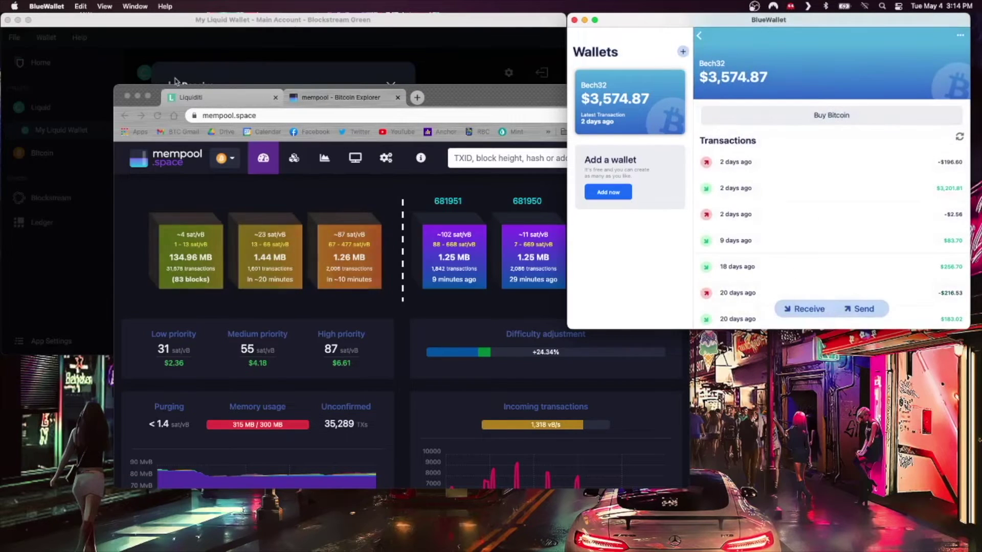
{"action": "left_click", "coordinate": [195, 98]}
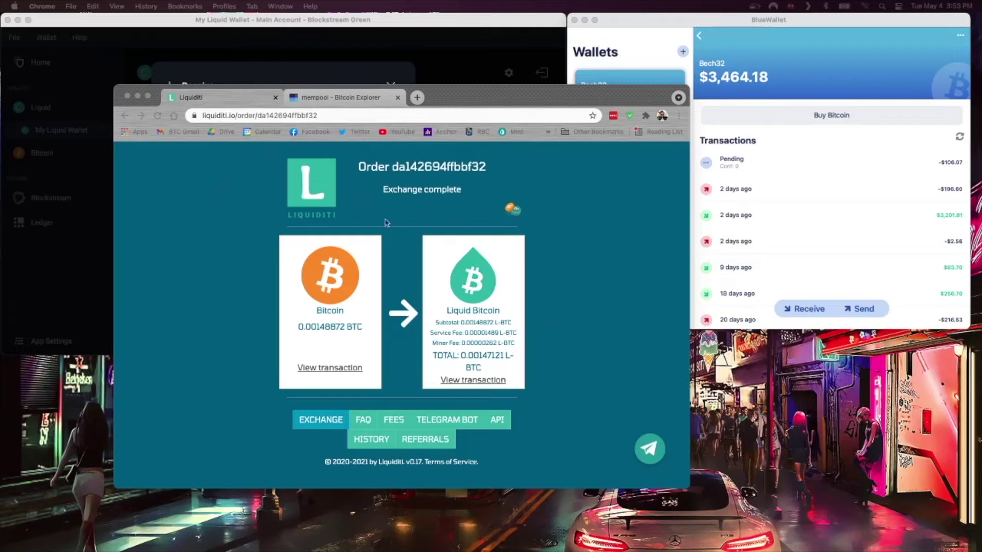
Open the incoming 147,121 L-sats transaction in Blockstream Green and confirm it shows Completed.
{"action": "left_click", "coordinate": [174, 31]}
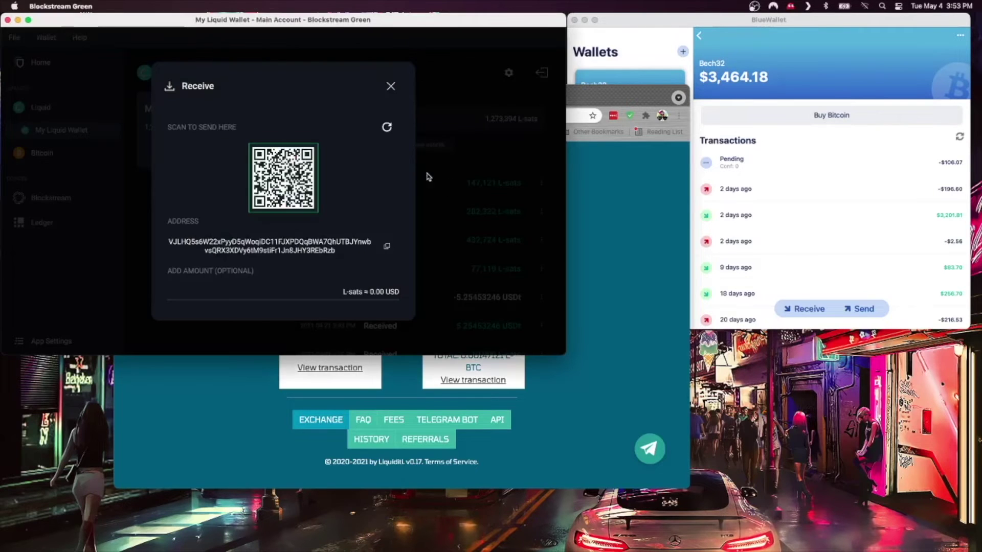
{"action": "left_click", "coordinate": [391, 86]}
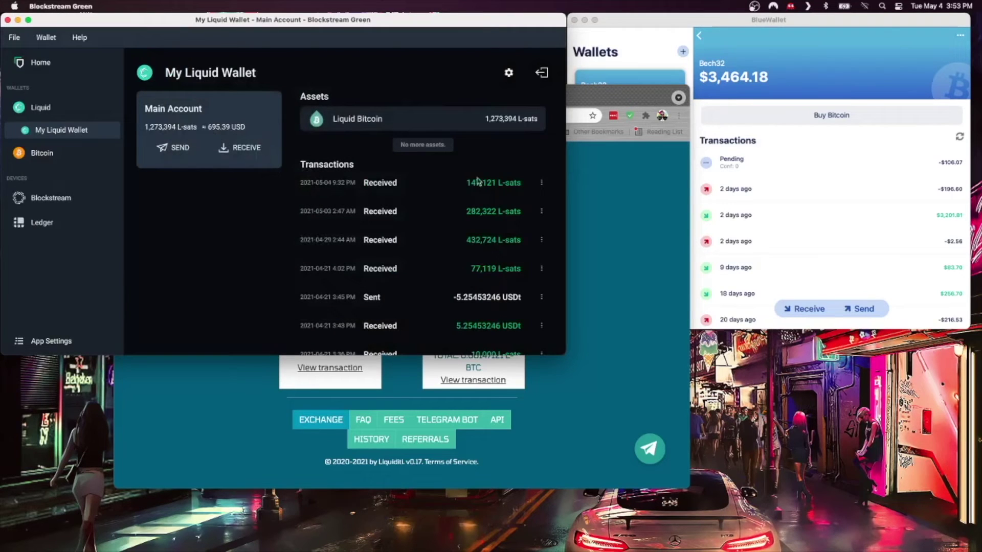
{"action": "left_click", "coordinate": [630, 321]}
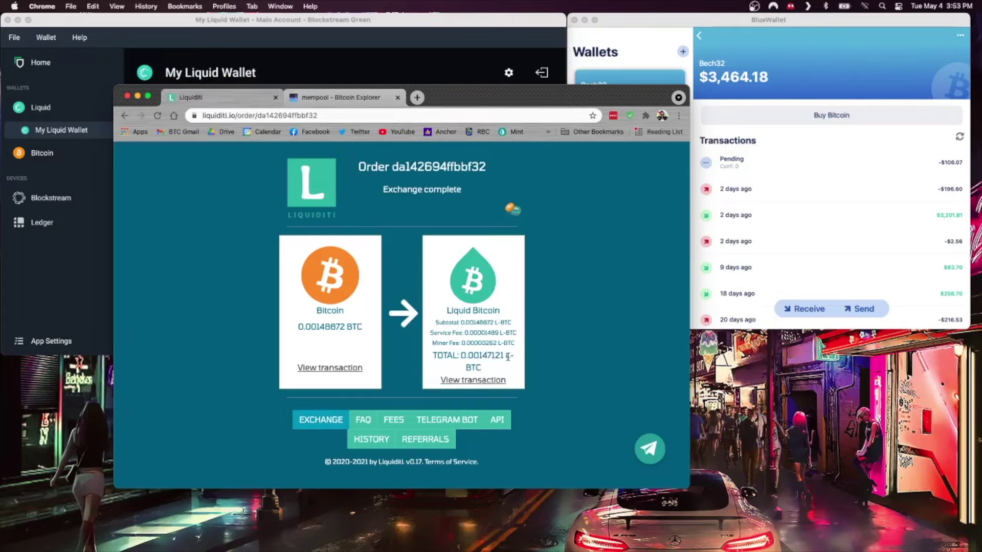
{"action": "left_click", "coordinate": [383, 37]}
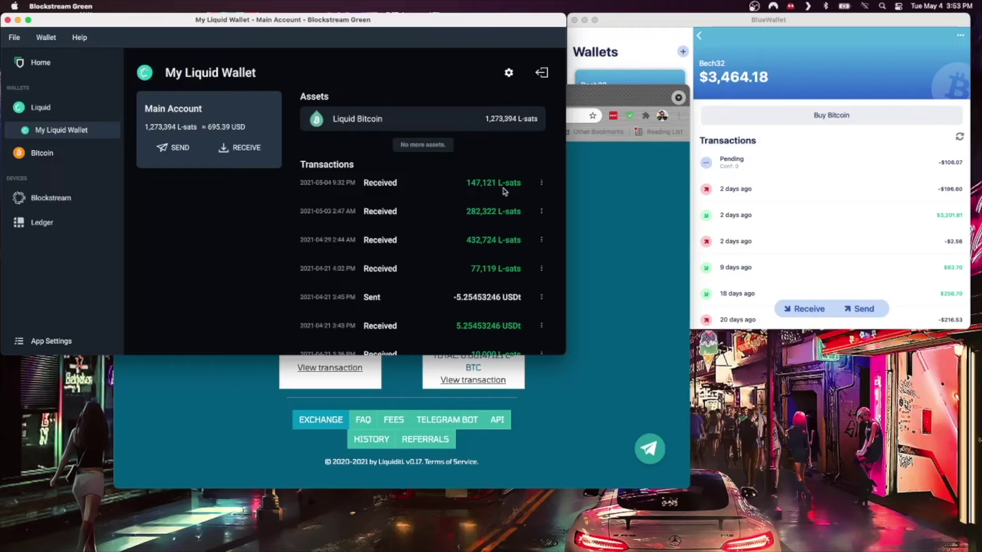
{"action": "left_click", "coordinate": [397, 184]}
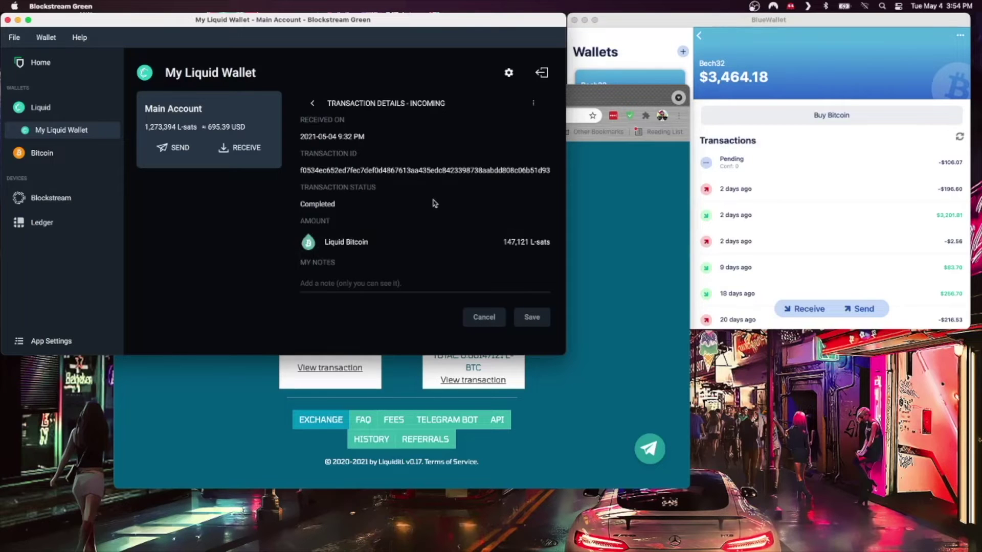
Open the Liquid payout transaction on Blockstream Explorer and review its 20 confirmations and 0.00000262 L-BTC fee.
{"action": "left_click", "coordinate": [640, 250]}
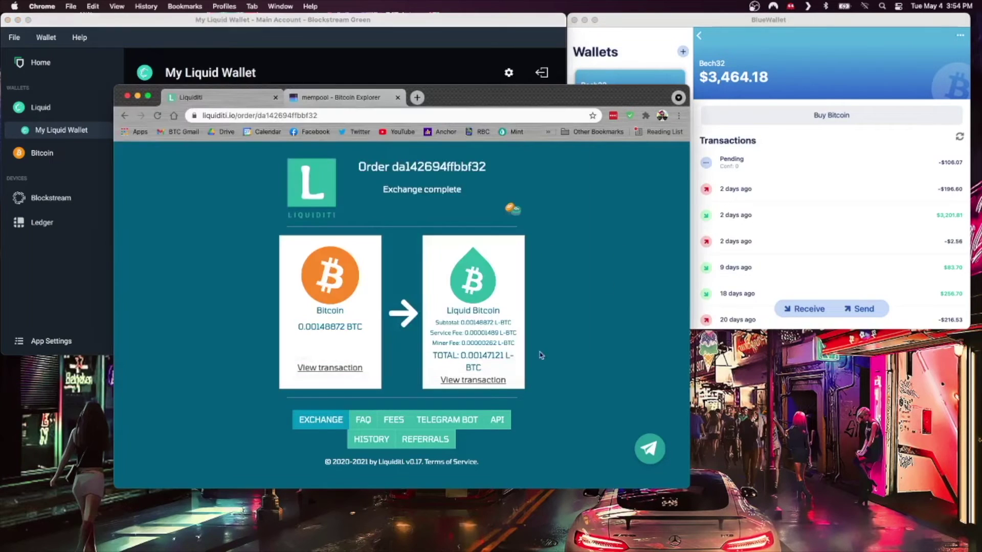
{"action": "left_click", "coordinate": [478, 384]}
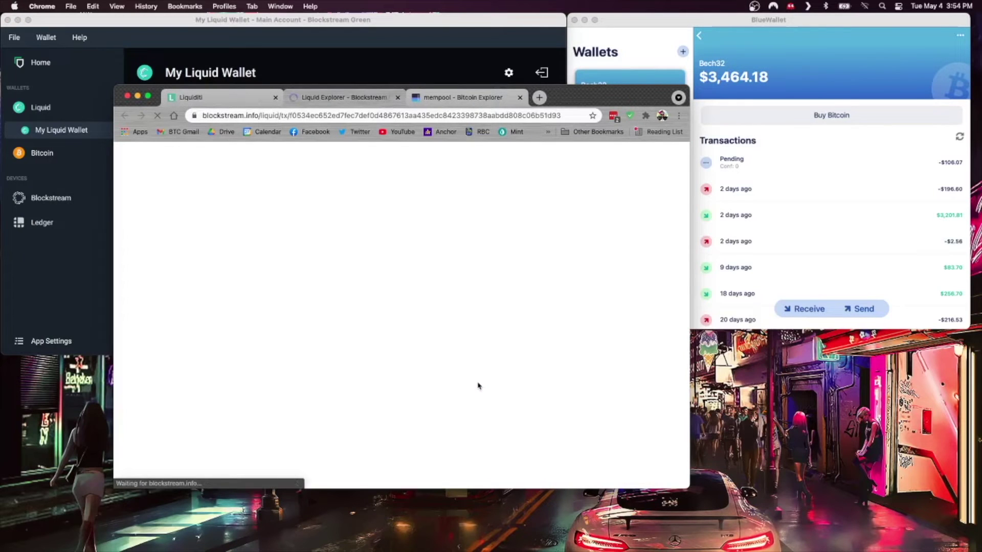
{"action": "scroll", "coordinate": [382, 345], "scroll_direction": "down", "scroll_amount": 3}
{"action": "scroll", "coordinate": [381, 346], "scroll_direction": "down", "scroll_amount": 3}
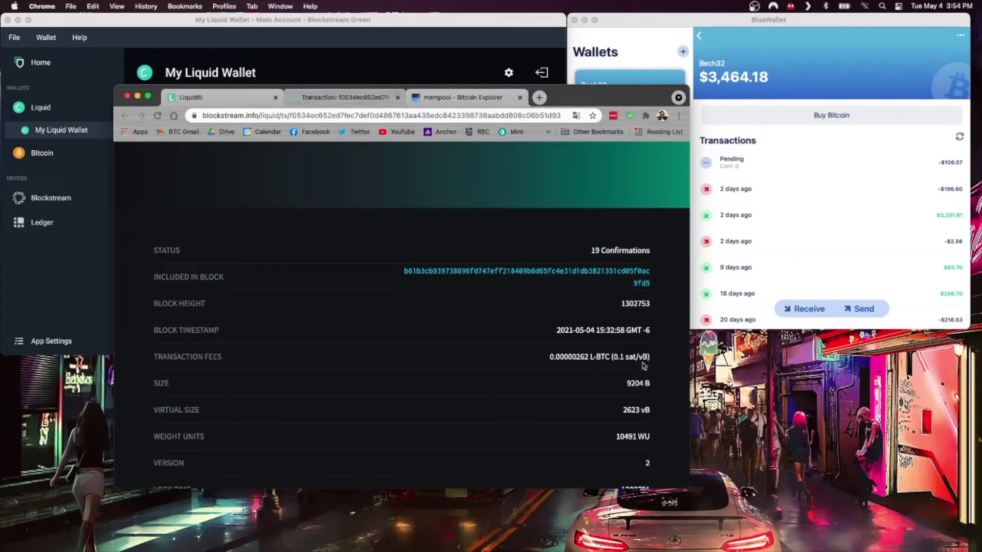
{"action": "scroll", "coordinate": [465, 346], "scroll_direction": "down", "scroll_amount": 3}
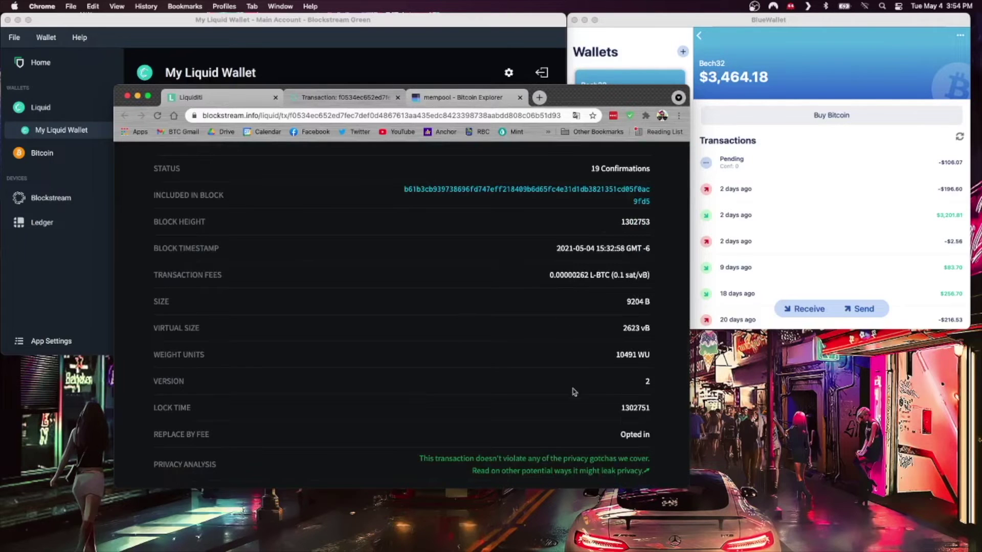
{"action": "scroll", "coordinate": [635, 393], "scroll_direction": "down", "scroll_amount": 2}
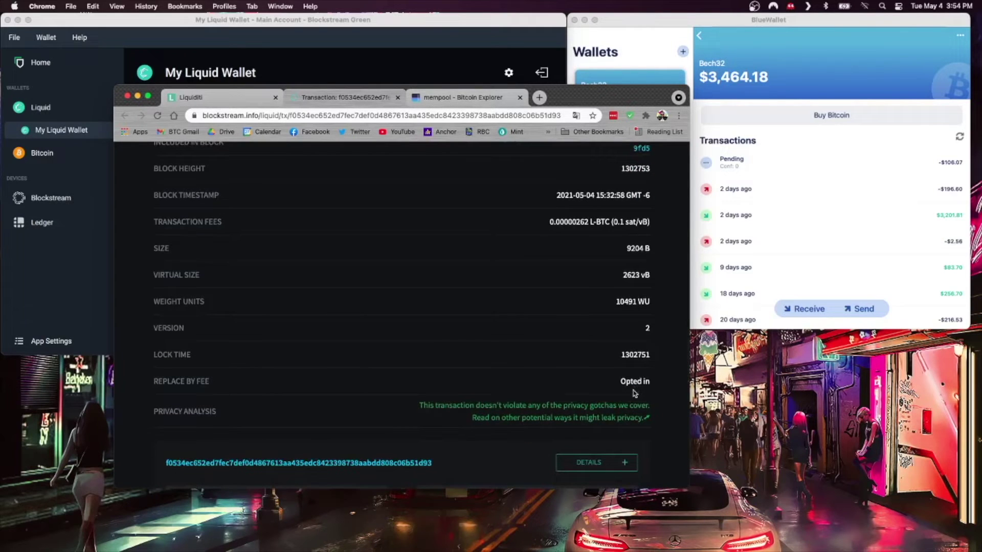
{"action": "scroll", "coordinate": [519, 298], "scroll_direction": "up", "scroll_amount": 3}
{"action": "scroll", "coordinate": [519, 298], "scroll_direction": "up", "scroll_amount": 8}
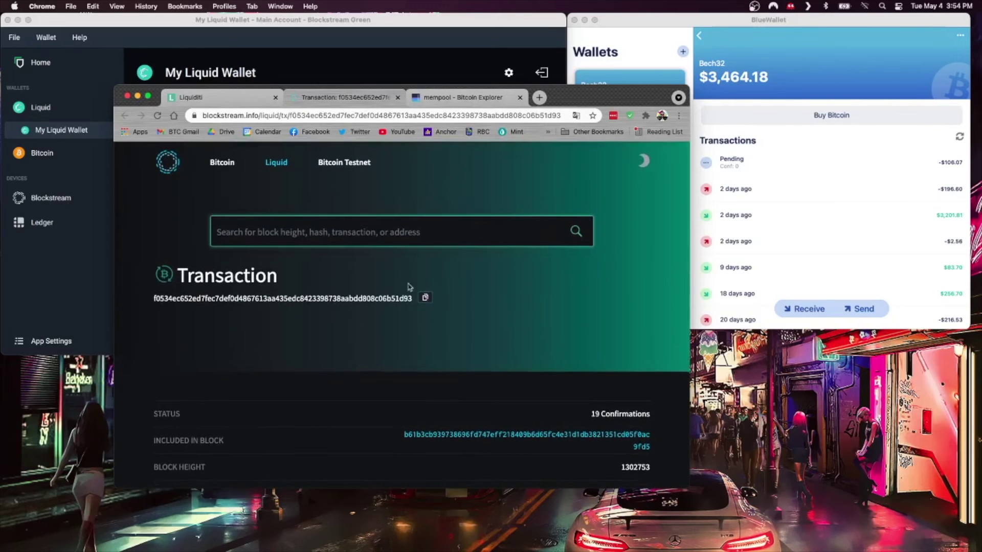
{"action": "scroll", "coordinate": [434, 355], "scroll_direction": "down", "scroll_amount": 5}
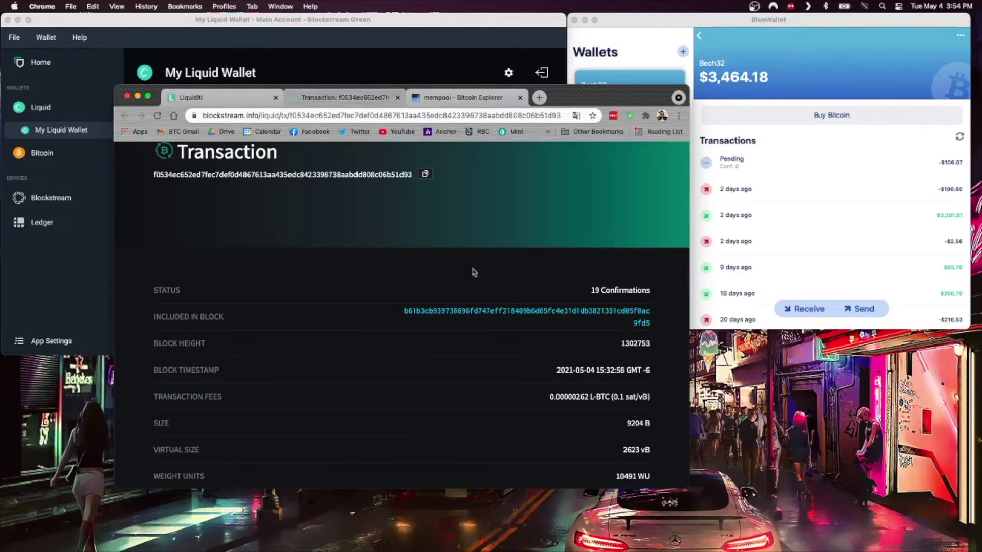
{"action": "scroll", "coordinate": [446, 275], "scroll_direction": "up", "scroll_amount": 5}
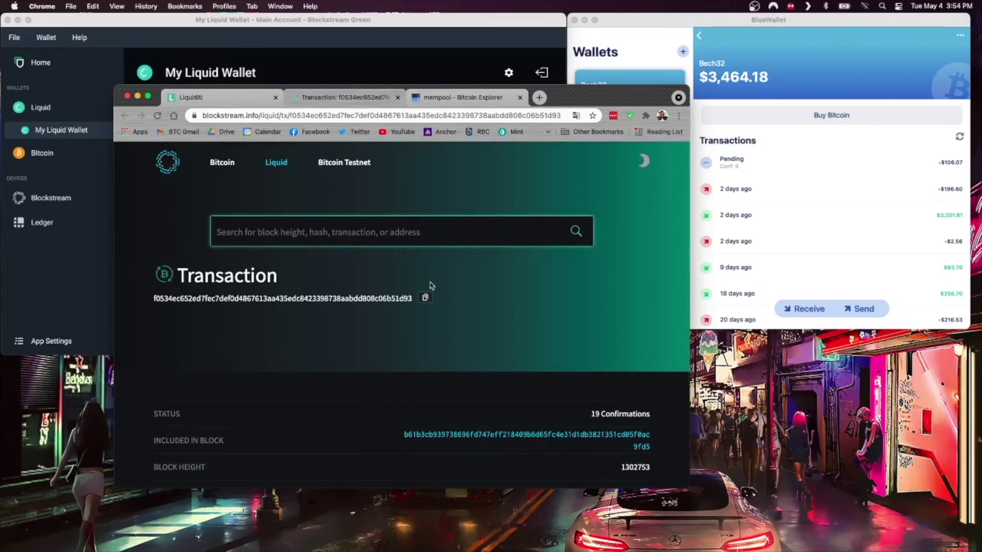
{"action": "scroll", "coordinate": [401, 263], "scroll_direction": "down", "scroll_amount": 10}
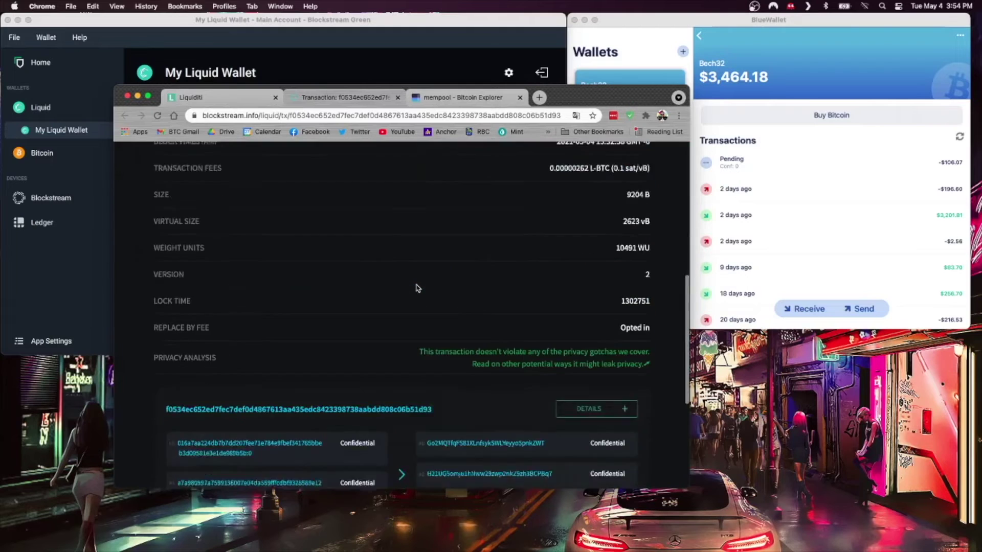
{"action": "scroll", "coordinate": [418, 288], "scroll_direction": "up", "scroll_amount": 3}
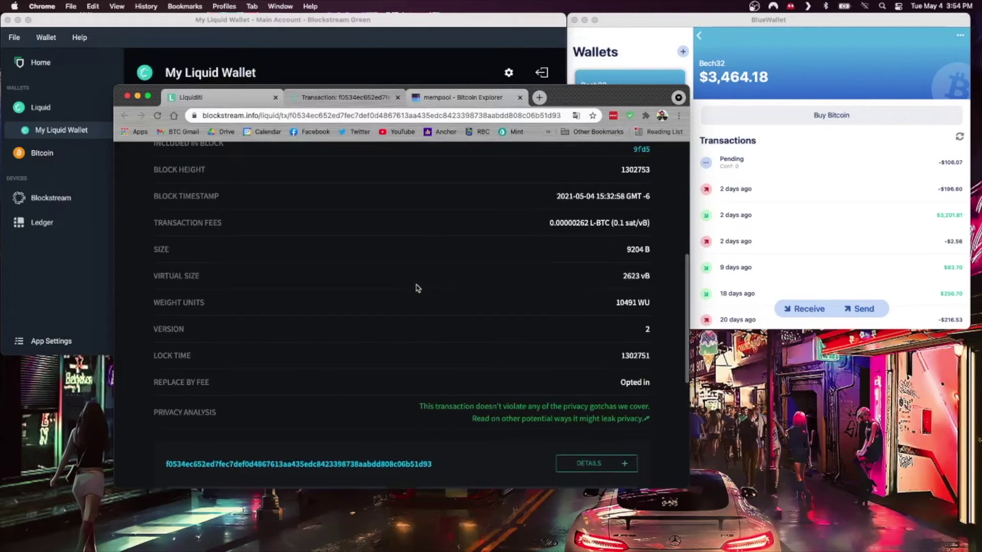
{"action": "scroll", "coordinate": [418, 288], "scroll_direction": "up", "scroll_amount": 1}
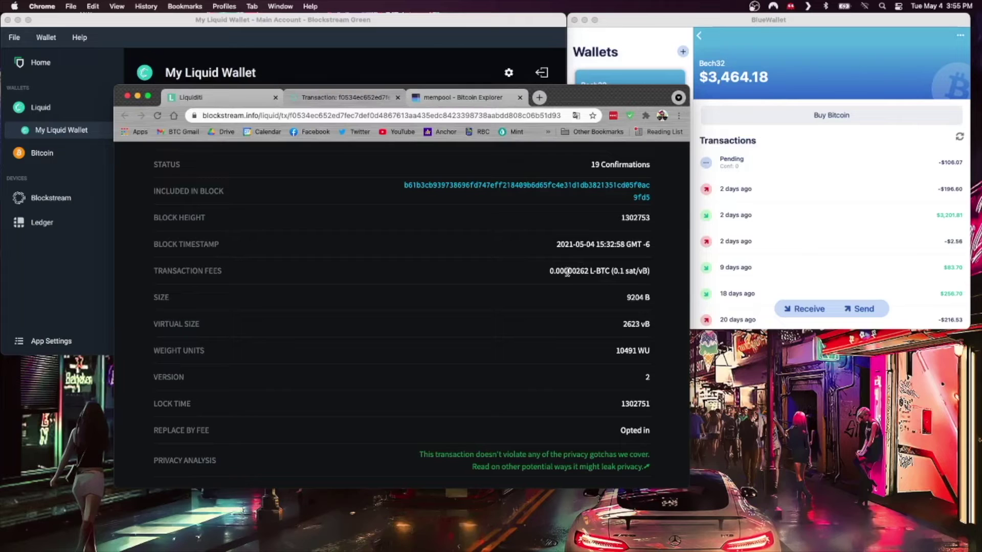
{"action": "left_click_drag", "start_coordinate": [578, 271], "coordinate": [592, 272]}
{"action": "scroll", "coordinate": [577, 324], "scroll_direction": "up", "scroll_amount": 5}
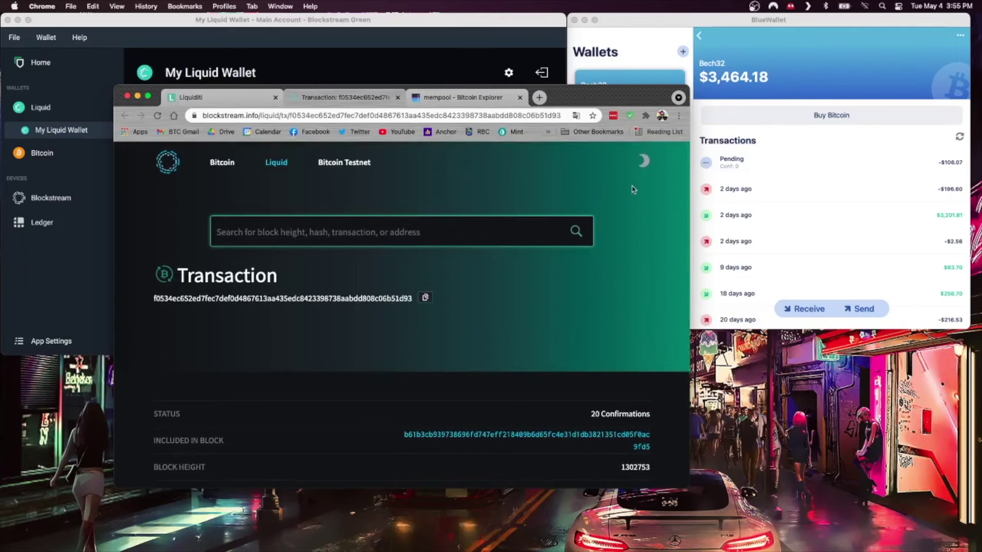
Open the −$105.93 BlueWallet payment's details and view it in the block explorer with 8 confirmations.
{"action": "left_click", "coordinate": [743, 159]}
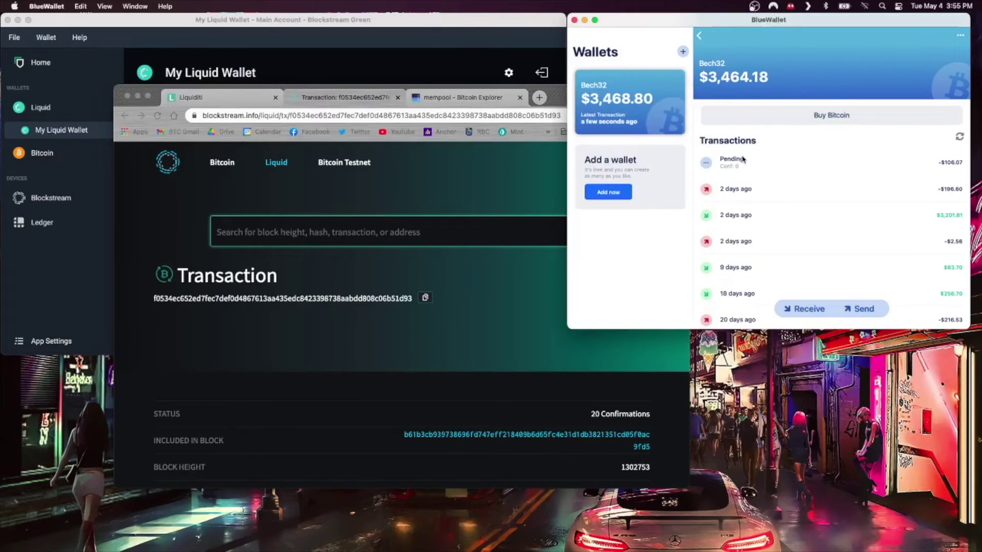
{"action": "left_click", "coordinate": [743, 160]}
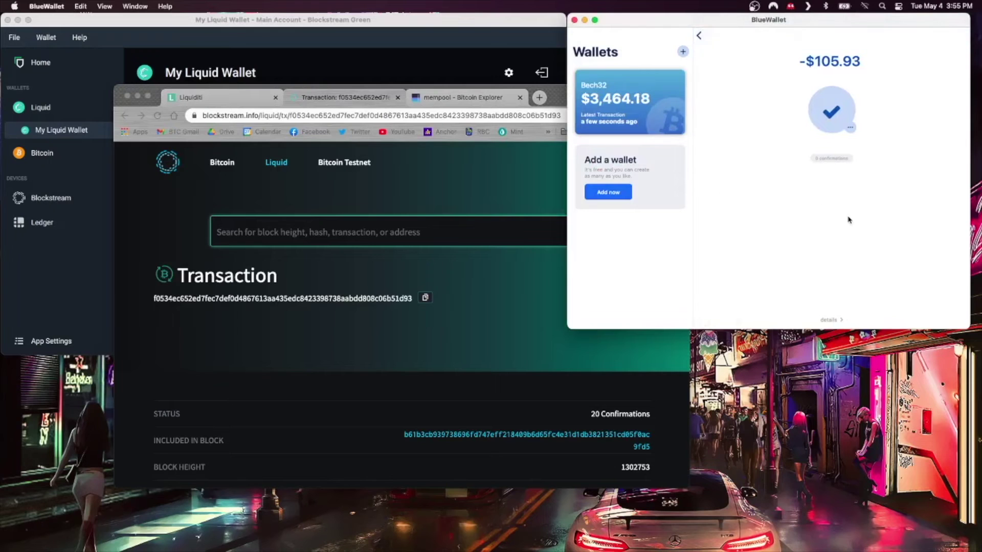
{"action": "left_click", "coordinate": [828, 321]}
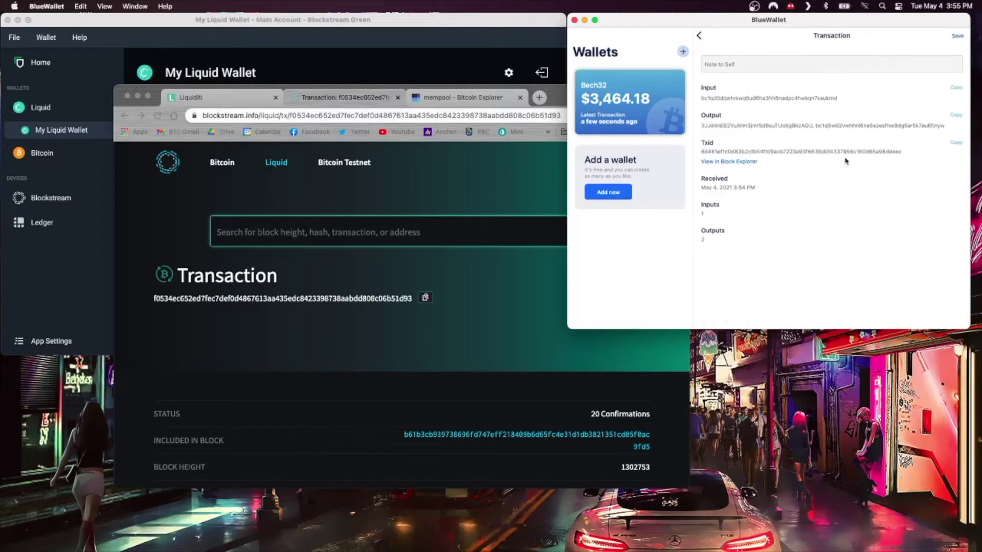
{"action": "left_click", "coordinate": [736, 162]}
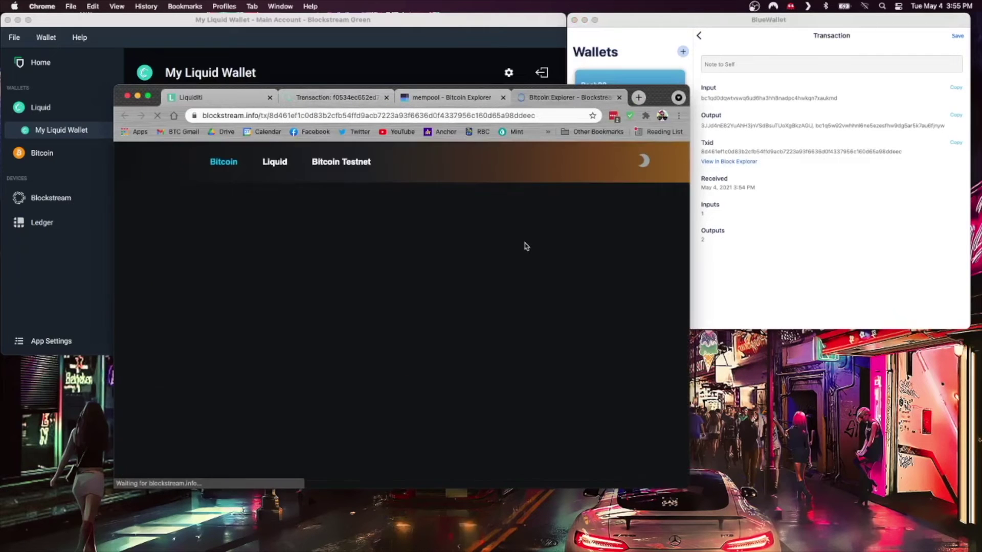
{"action": "scroll", "coordinate": [410, 323], "scroll_direction": "down", "scroll_amount": 6}
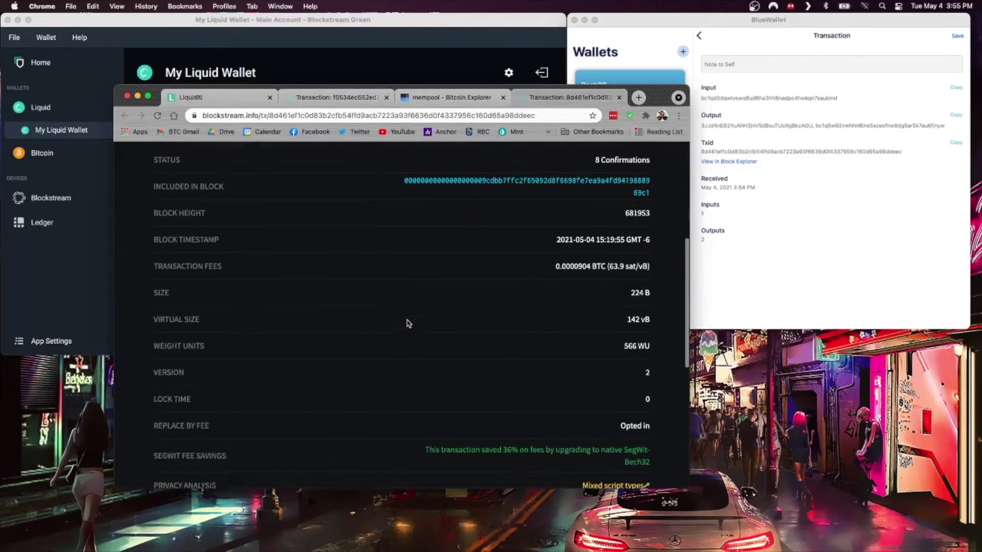
{"action": "scroll", "coordinate": [665, 373], "scroll_direction": "down", "scroll_amount": 2}
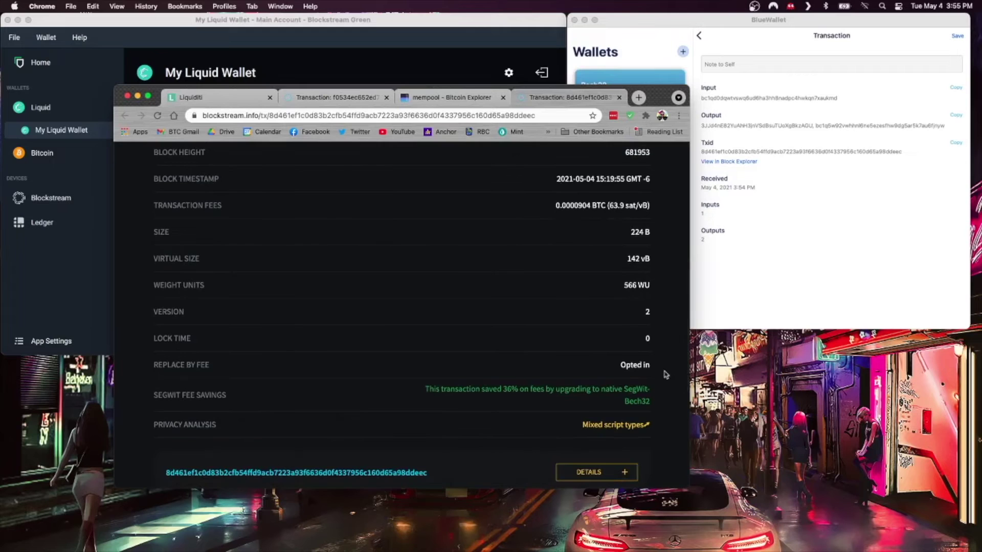
{"action": "scroll", "coordinate": [665, 374], "scroll_direction": "up", "scroll_amount": 1}
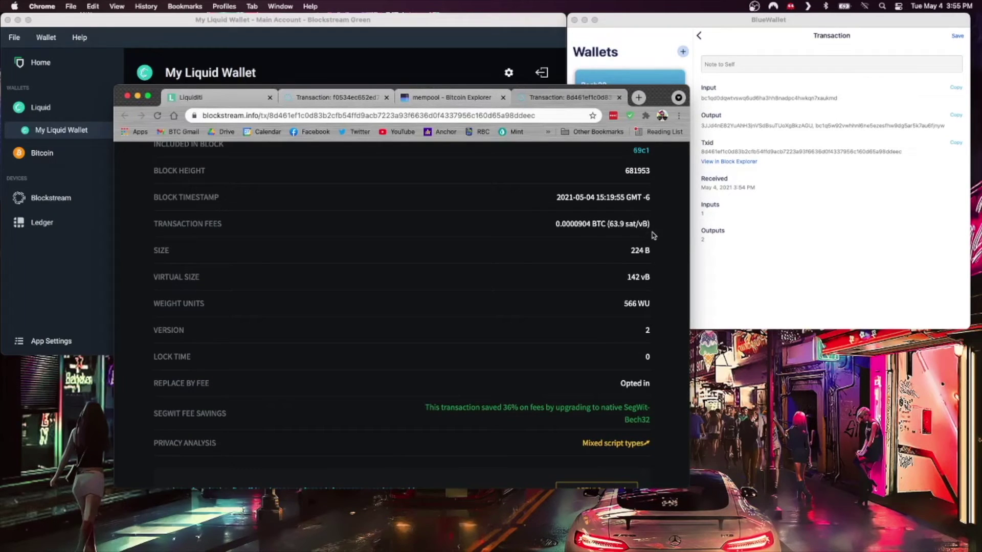
{"action": "scroll", "coordinate": [547, 263], "scroll_direction": "down", "scroll_amount": 2}
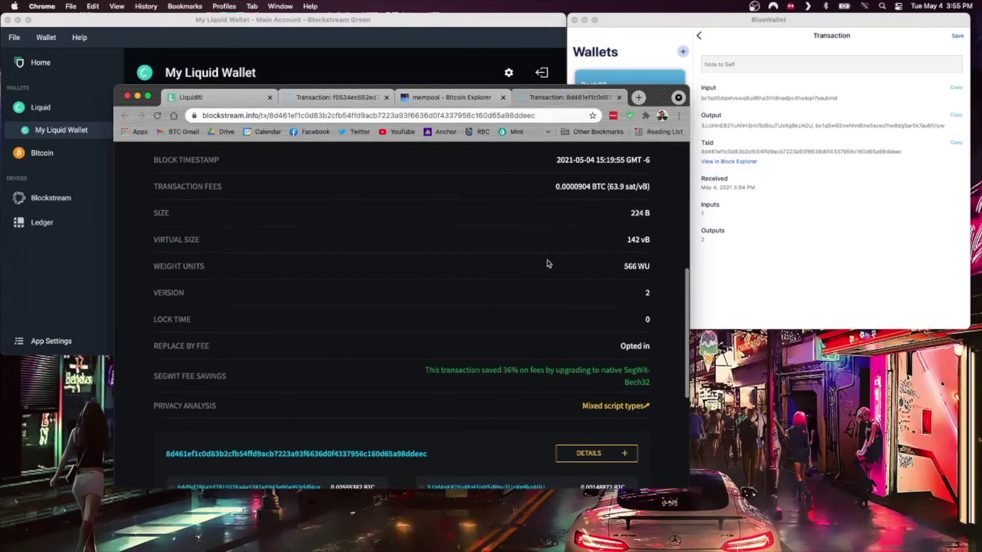
{"action": "scroll", "coordinate": [548, 263], "scroll_direction": "down", "scroll_amount": 9}
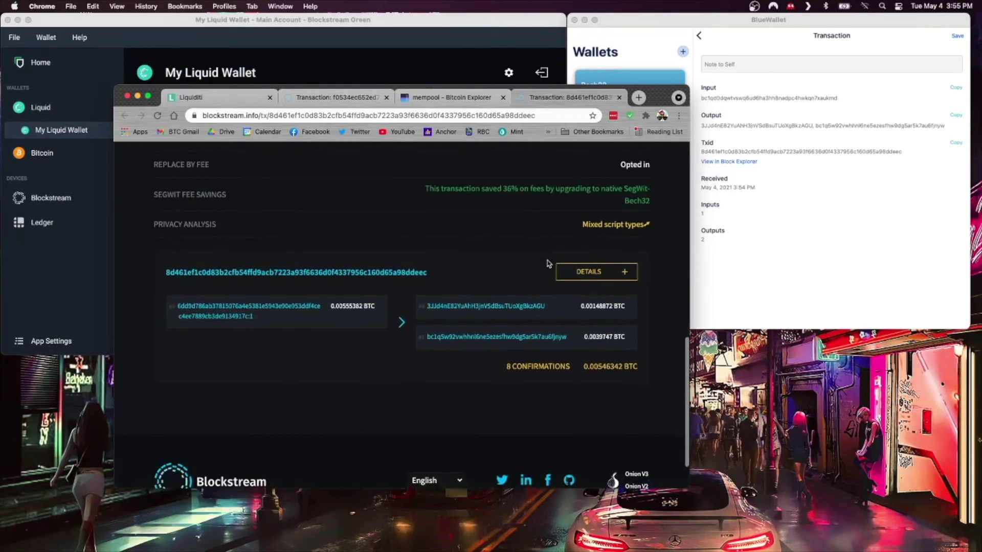
{"action": "scroll", "coordinate": [547, 264], "scroll_direction": "up", "scroll_amount": 20}
{"action": "scroll", "coordinate": [544, 368], "scroll_direction": "down", "scroll_amount": 8}
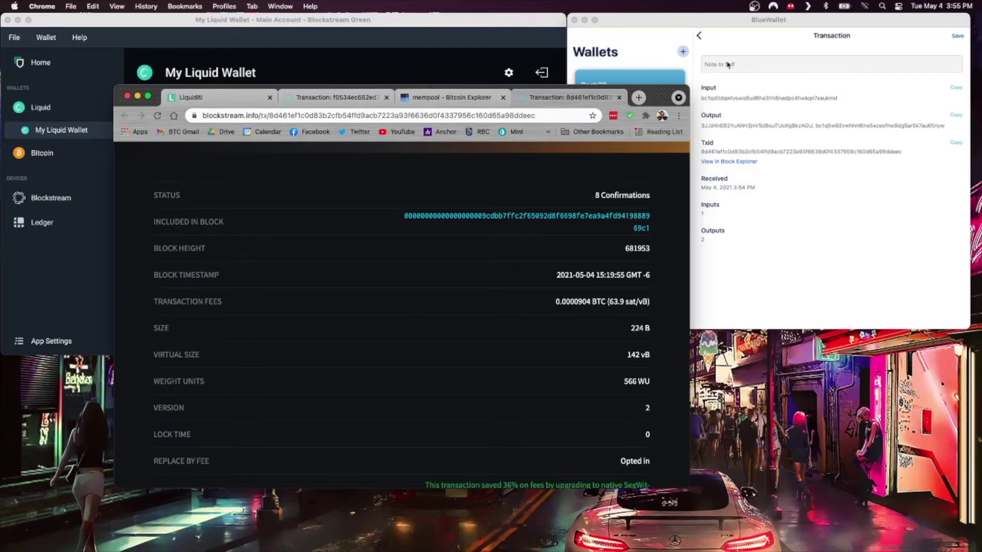
Close Blockstream Green's transaction details and return to the Liquiditi order page in the browser.
{"action": "left_click", "coordinate": [437, 99]}
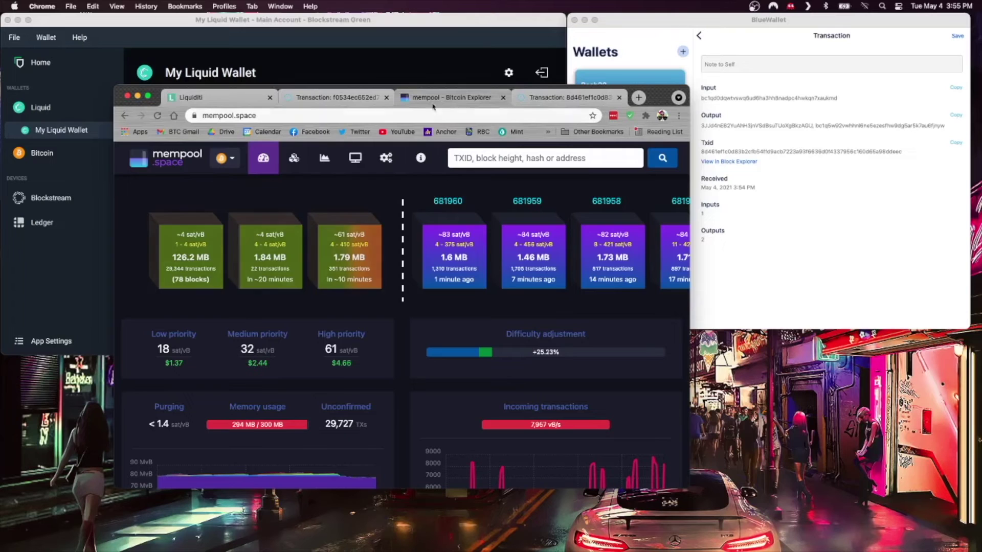
{"action": "left_click", "coordinate": [367, 64]}
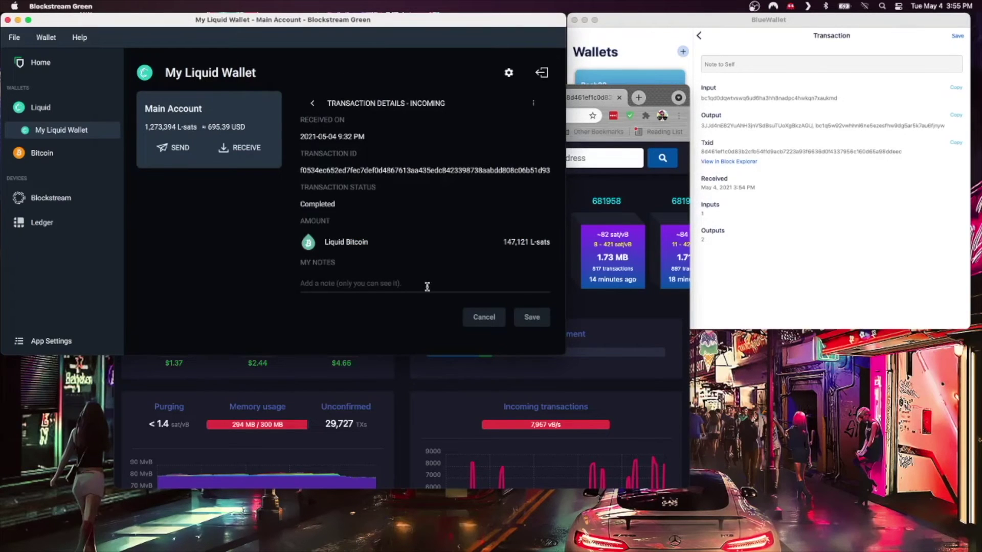
{"action": "left_click", "coordinate": [312, 104]}
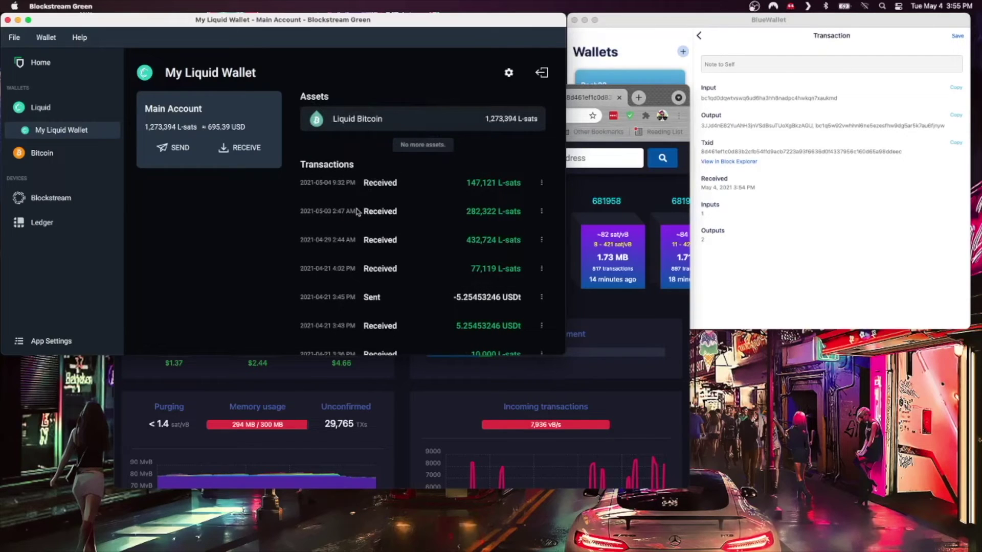
{"action": "left_click", "coordinate": [642, 205]}
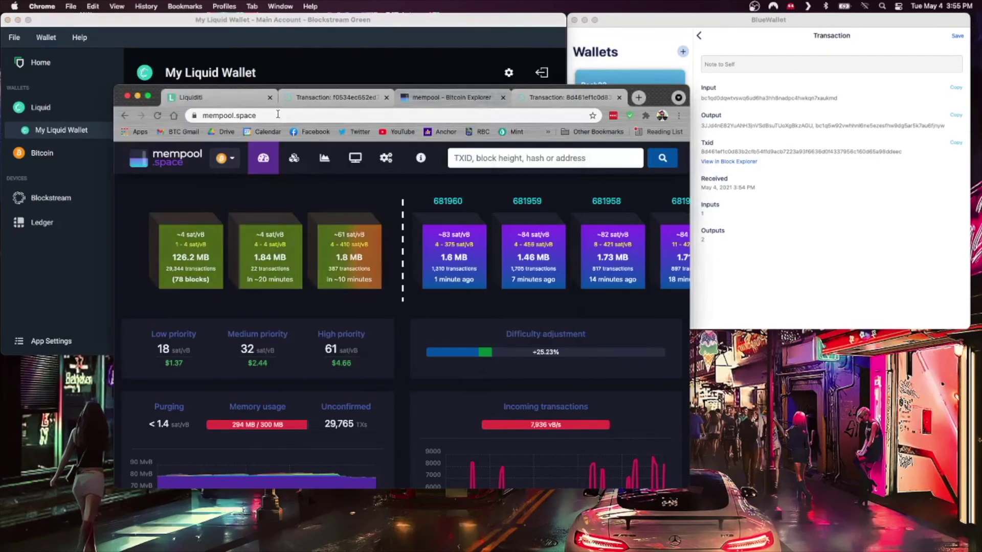
{"action": "key", "text": "super+1"}
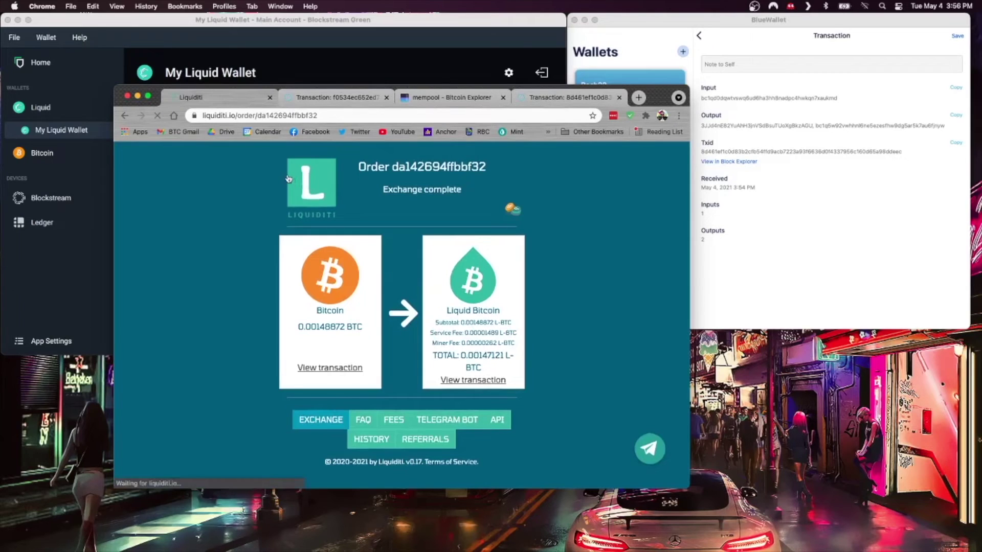
Reverse the swap to Liquid Bitcoin → Bitcoin and paste BlueWallet's Bech32 receive address as payout.
{"action": "left_click", "coordinate": [304, 184]}
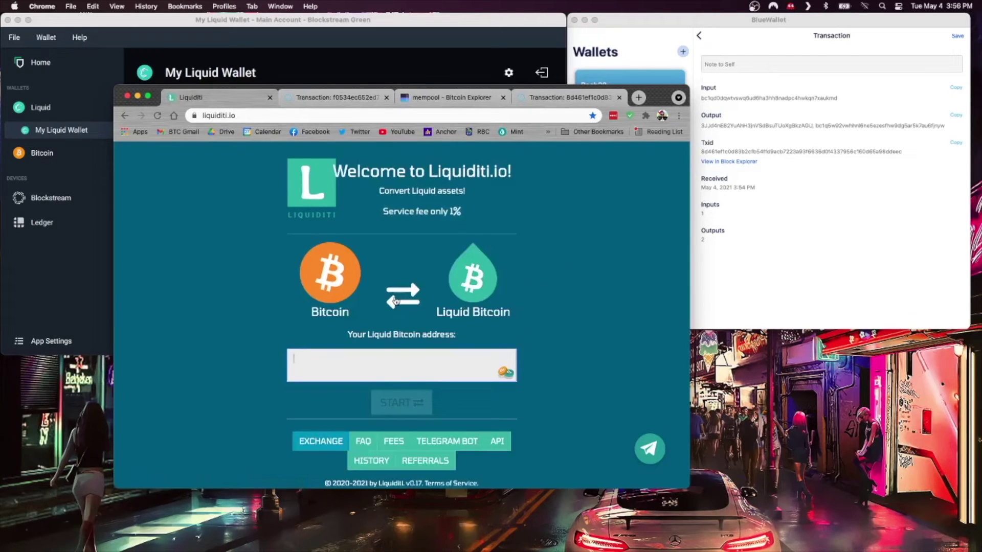
{"action": "left_click", "coordinate": [396, 301]}
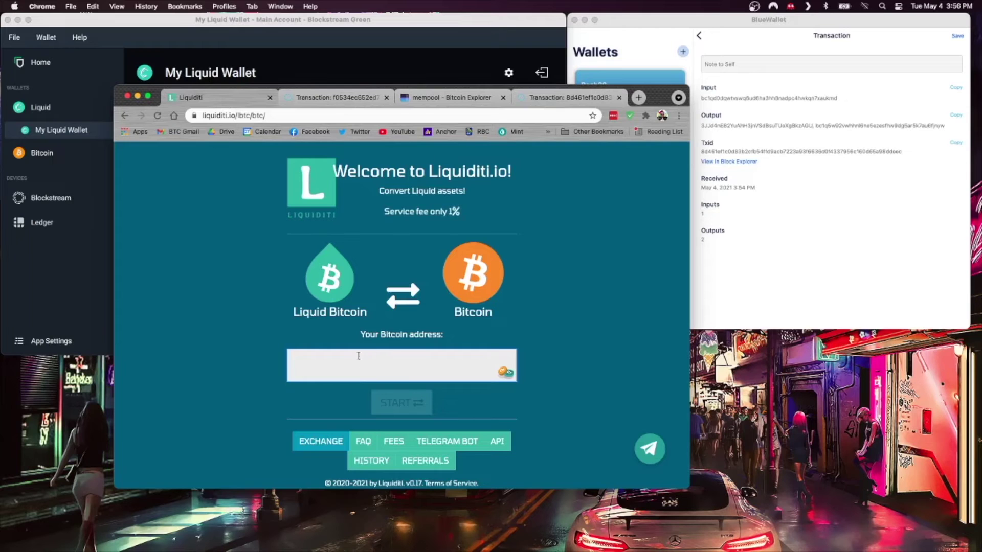
{"action": "left_click", "coordinate": [805, 270]}
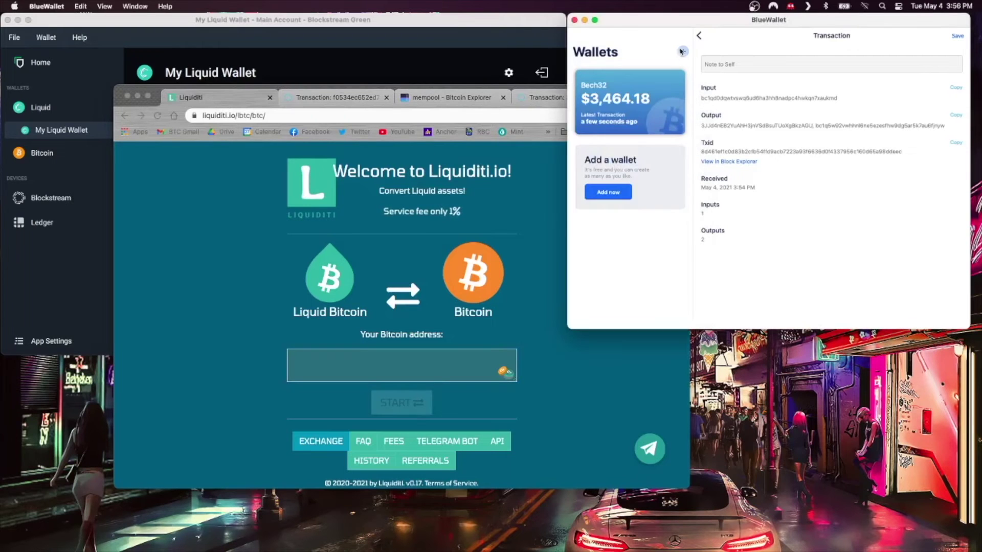
{"action": "left_click", "coordinate": [700, 36]}
{"action": "left_click", "coordinate": [700, 36]}
{"action": "left_click", "coordinate": [806, 309]}
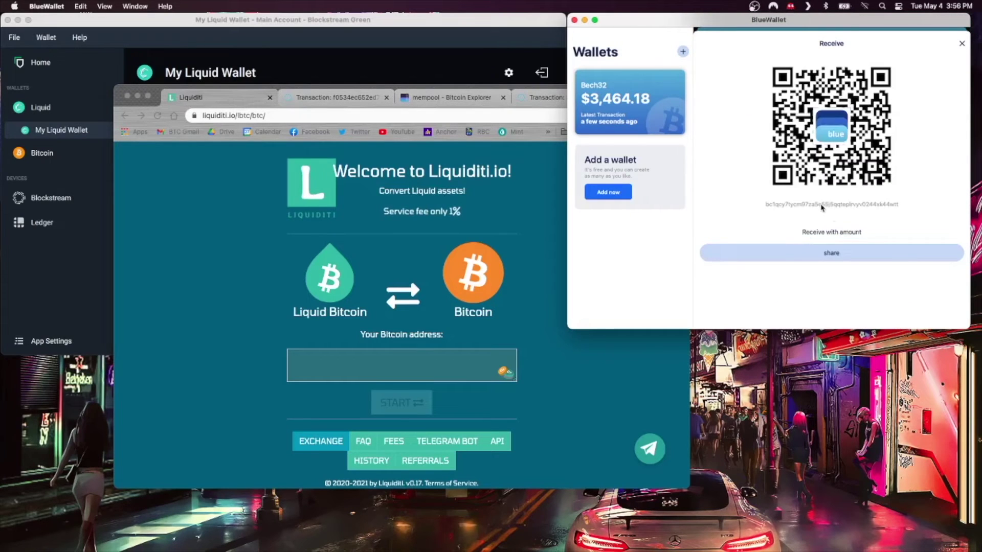
{"action": "left_click", "coordinate": [822, 205]}
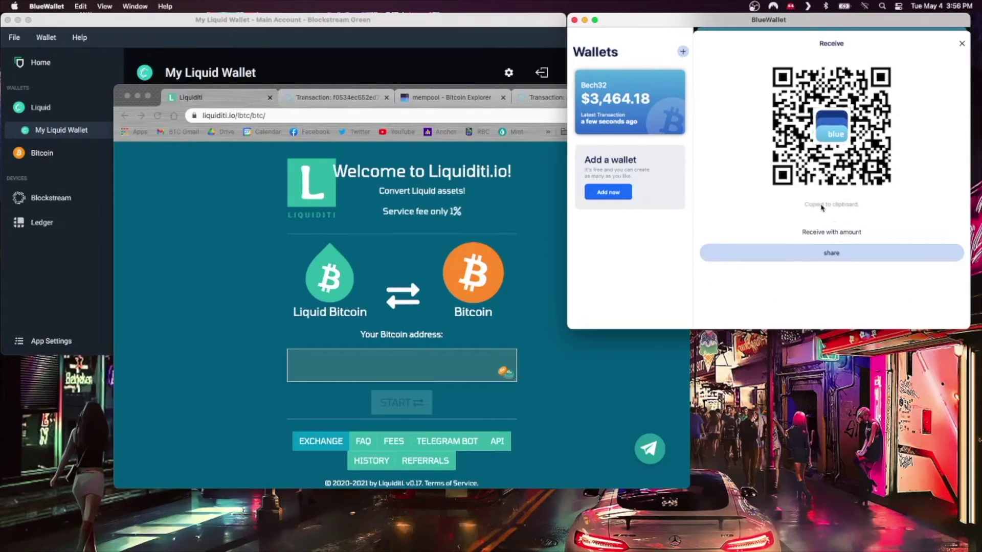
{"action": "left_click", "coordinate": [519, 304]}
{"action": "right_click", "coordinate": [363, 363]}
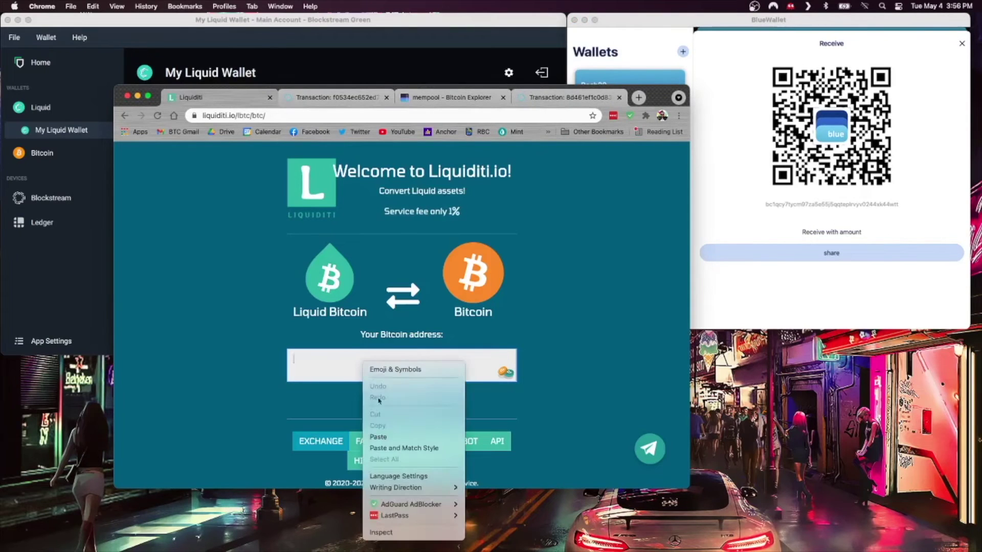
{"action": "left_click", "coordinate": [379, 436]}
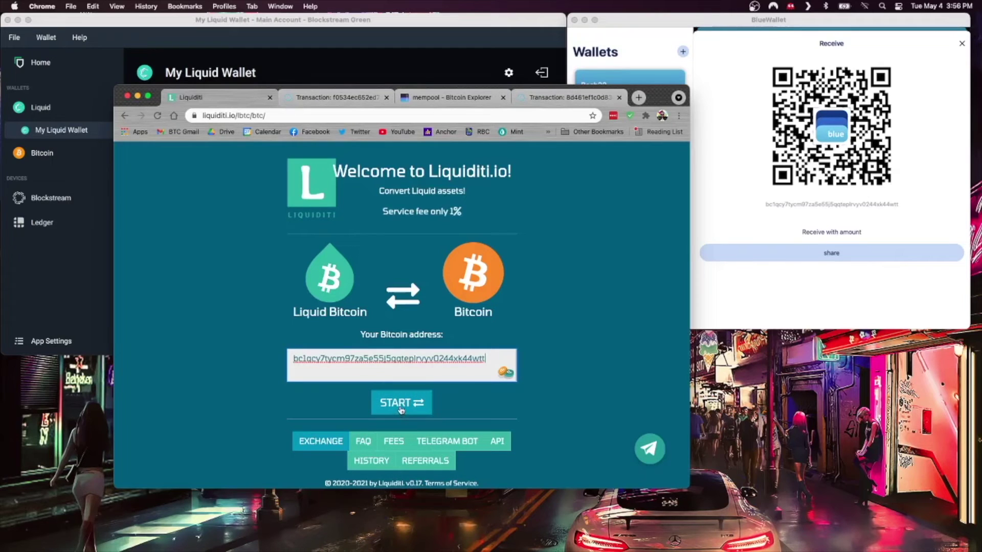
Start the reverse swap order and copy its Liquid Bitcoin deposit address.
{"action": "left_click", "coordinate": [401, 406]}
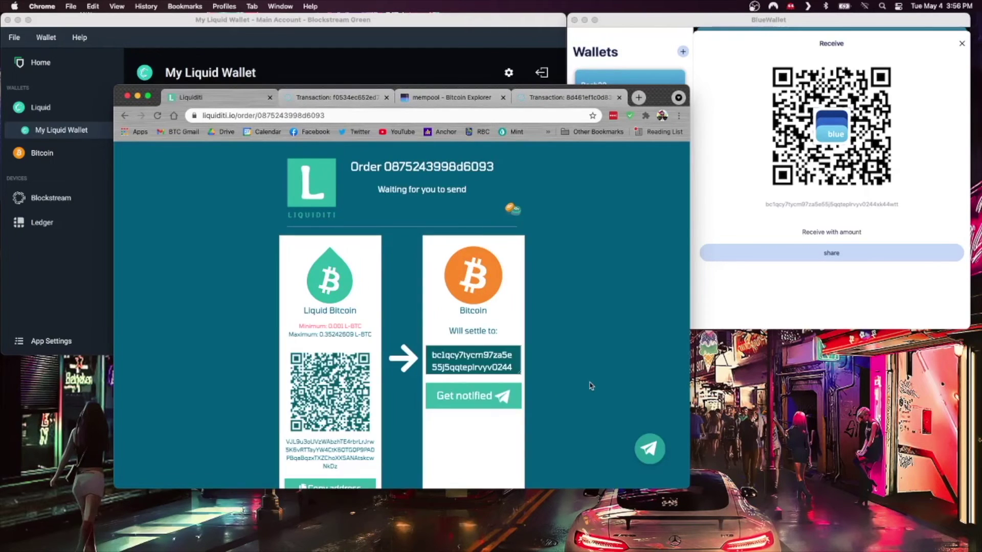
{"action": "scroll", "coordinate": [264, 351], "scroll_direction": "down", "scroll_amount": 2}
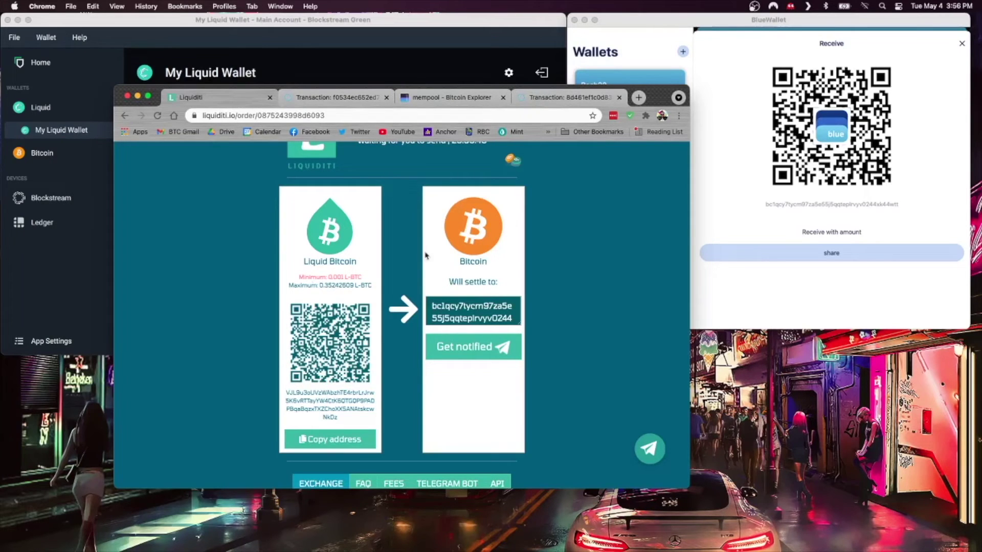
{"action": "left_click", "coordinate": [320, 444]}
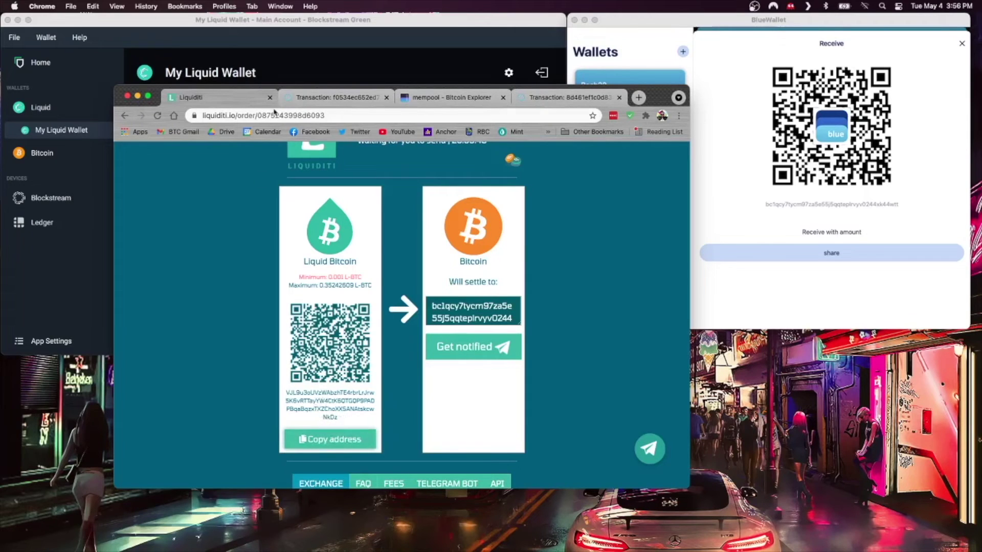
{"action": "left_click", "coordinate": [307, 59]}
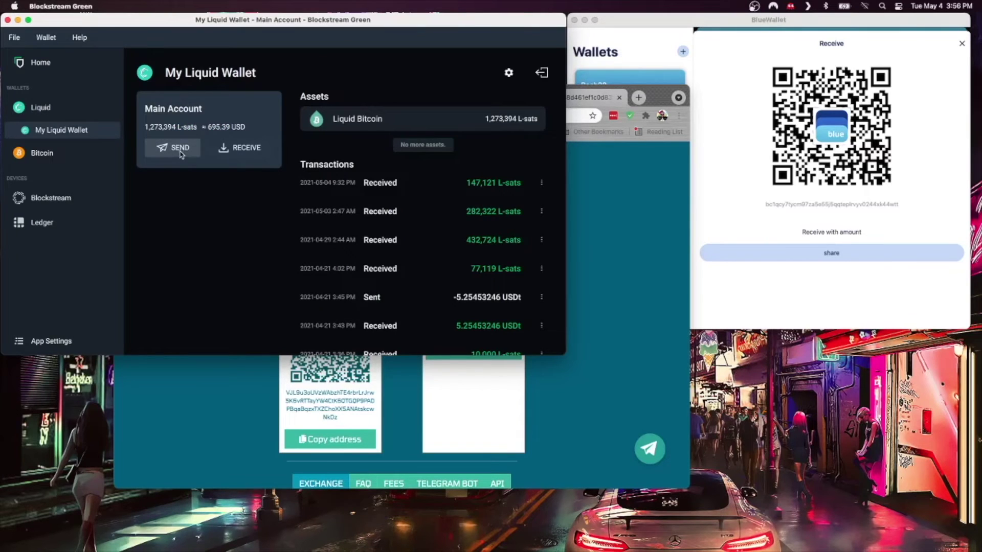
Send 70 USD (128,182 L-sats) to the Liquiditi deposit address with the Fast fee.
{"action": "left_click", "coordinate": [180, 149]}
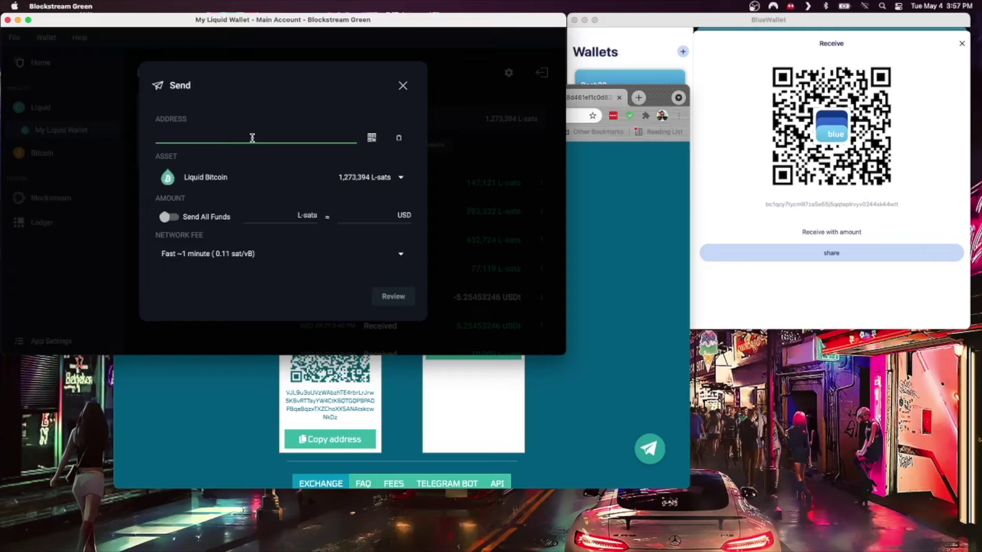
{"action": "key", "text": "super+v"}
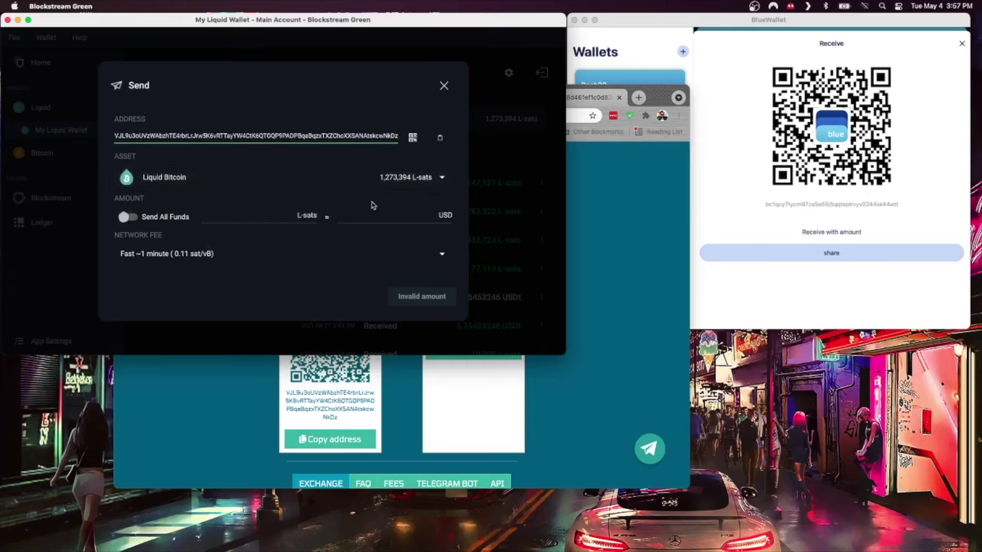
{"action": "left_click", "coordinate": [394, 214]}
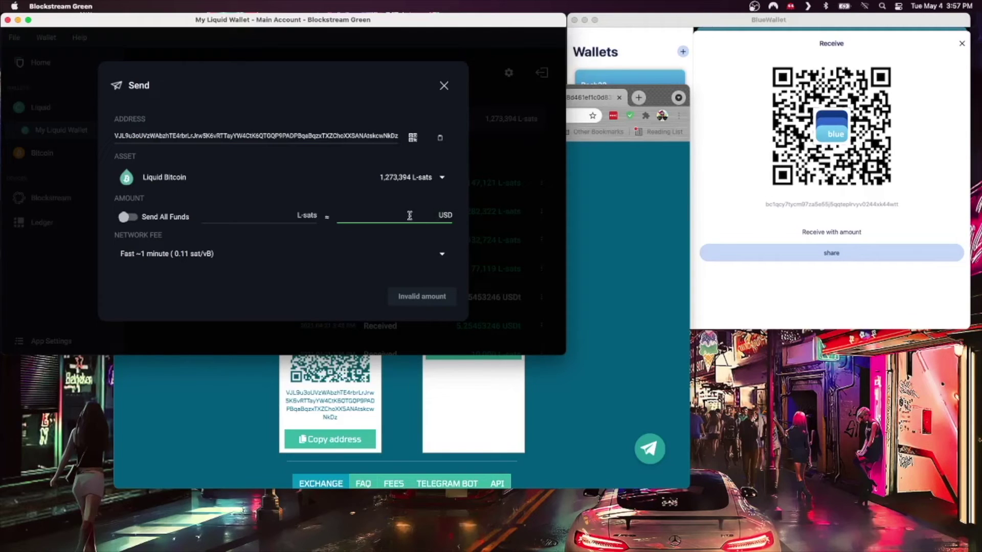
{"action": "type", "text": "0"}
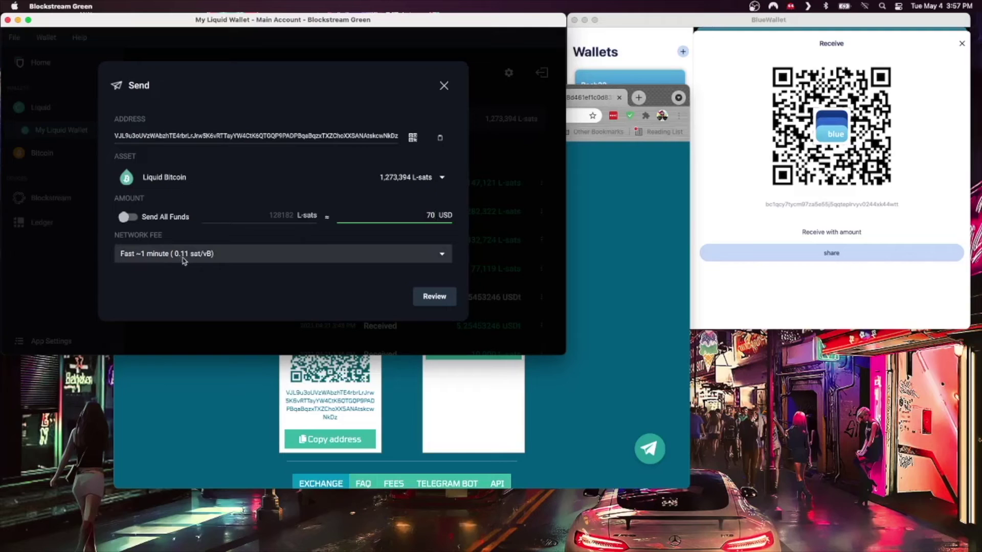
{"action": "left_click", "coordinate": [285, 260]}
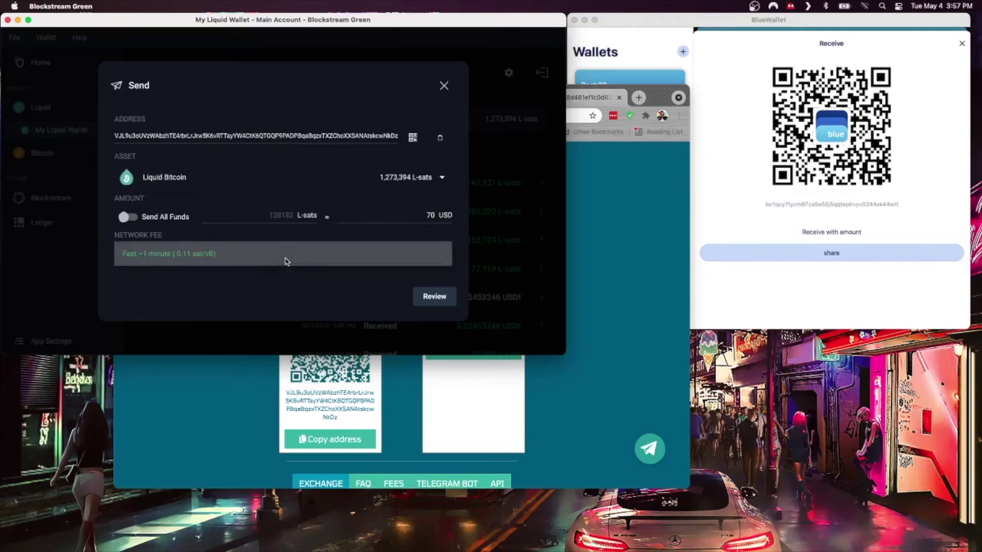
{"action": "left_click", "coordinate": [446, 257]}
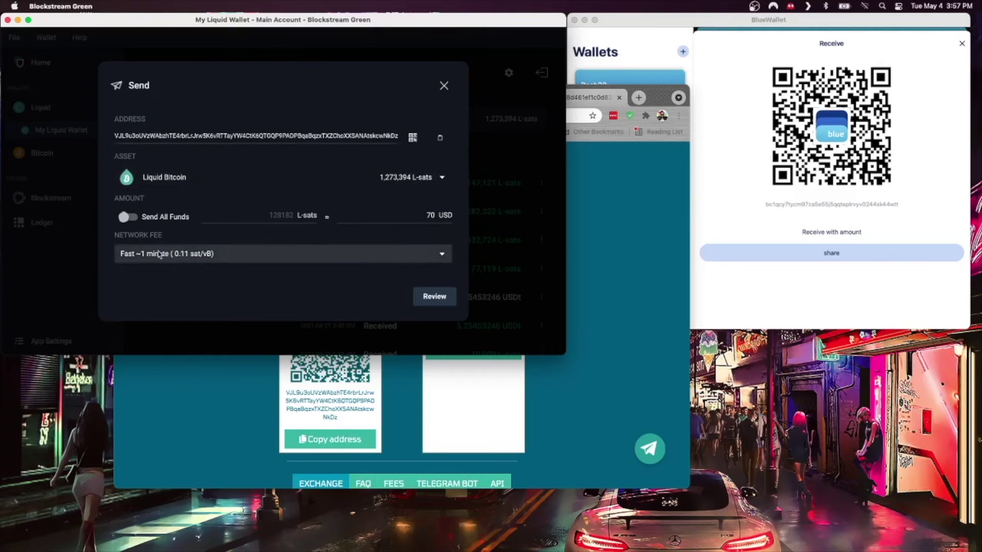
{"action": "left_click", "coordinate": [435, 298]}
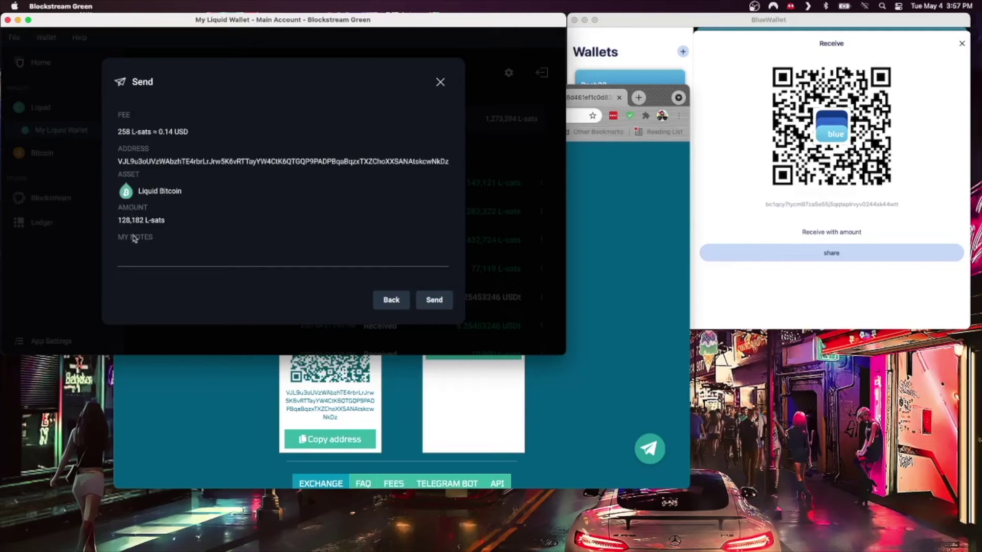
{"action": "left_click", "coordinate": [435, 300]}
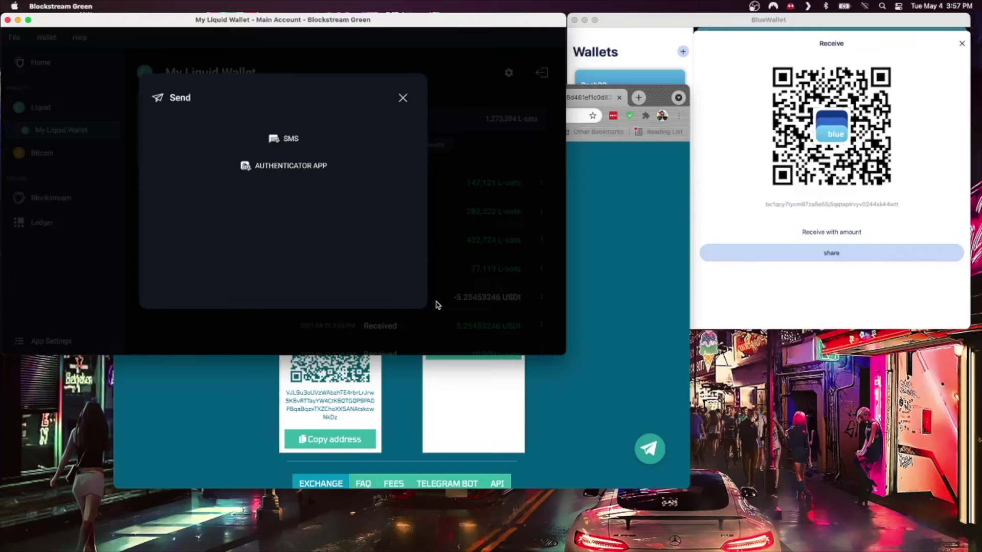
Authorise the payment with the SMS code, then view the Liquiditi order reading Exchange complete for 0.00098139 BTC.
{"action": "left_click", "coordinate": [286, 136]}
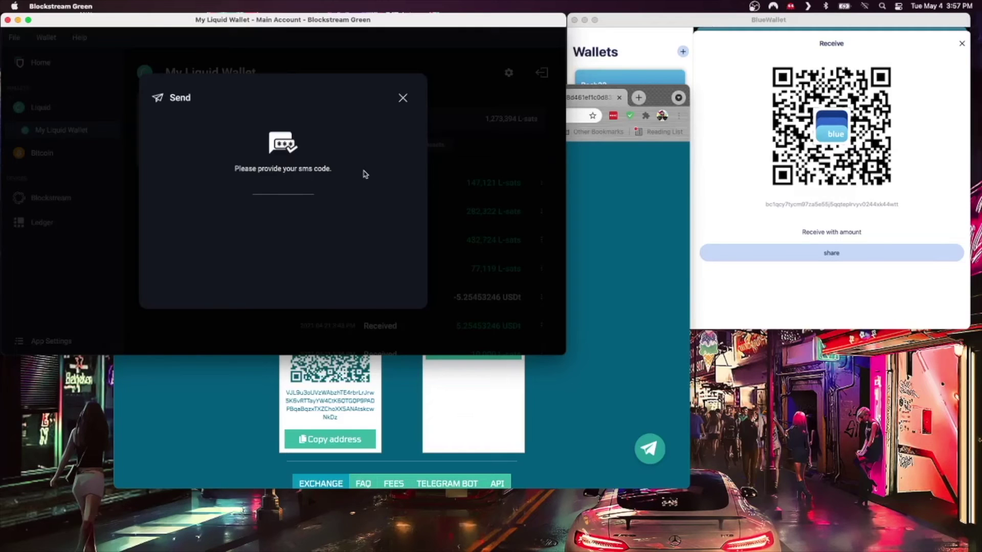
{"action": "left_click", "coordinate": [294, 181]}
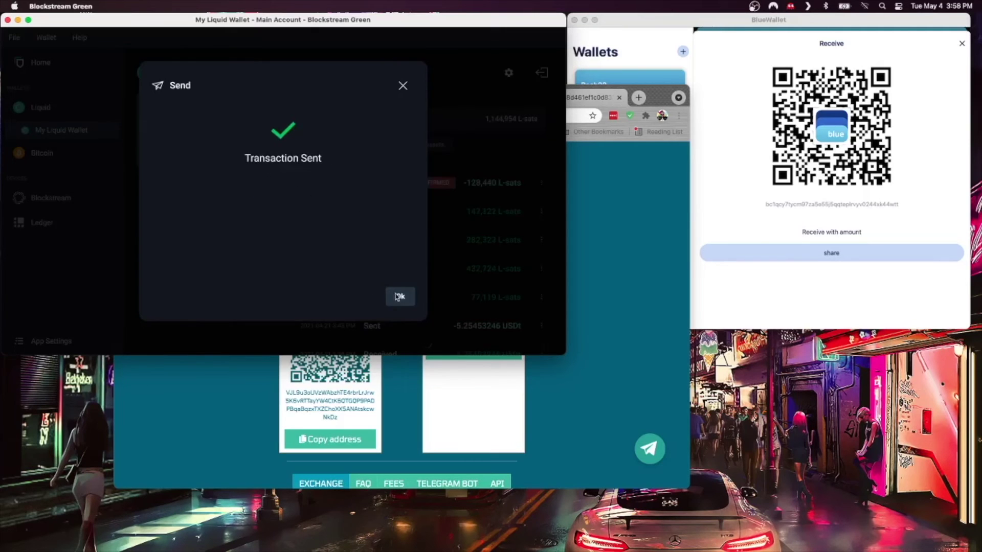
{"action": "left_click", "coordinate": [400, 297]}
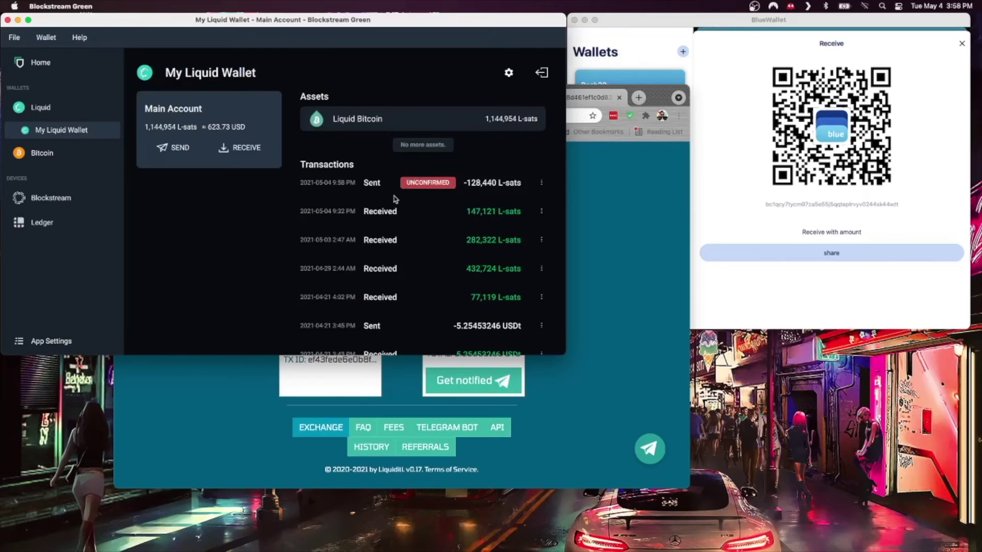
{"action": "left_click", "coordinate": [629, 258]}
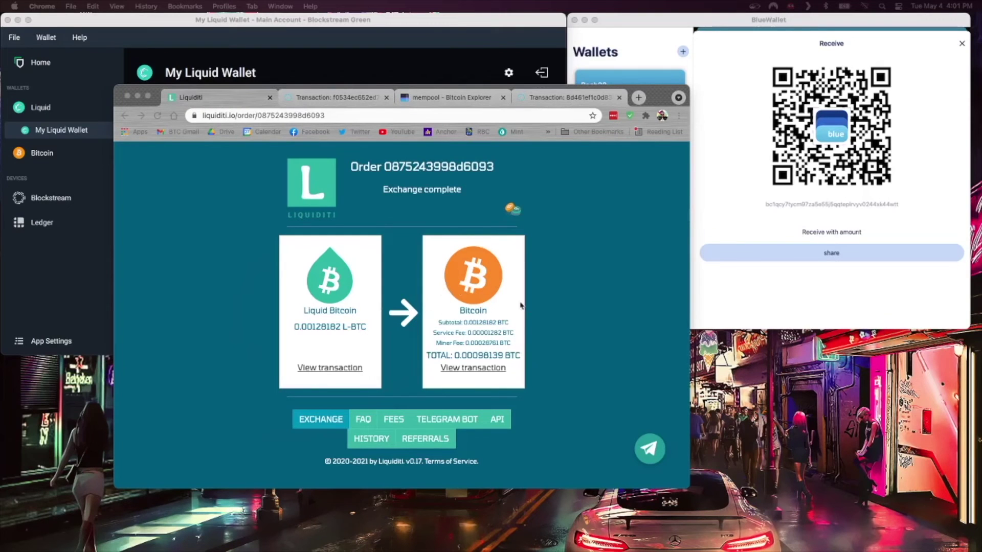
Refresh BlueWallet's Bech32 transactions to show the pending incoming $65.93 payment, then return to Liquiditi.
{"action": "left_click", "coordinate": [747, 138]}
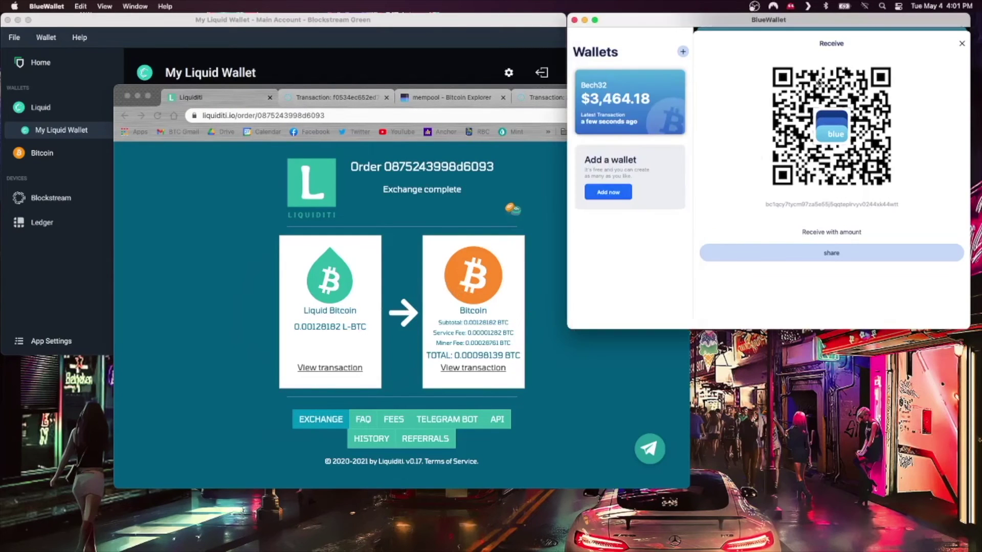
{"action": "left_click", "coordinate": [962, 44]}
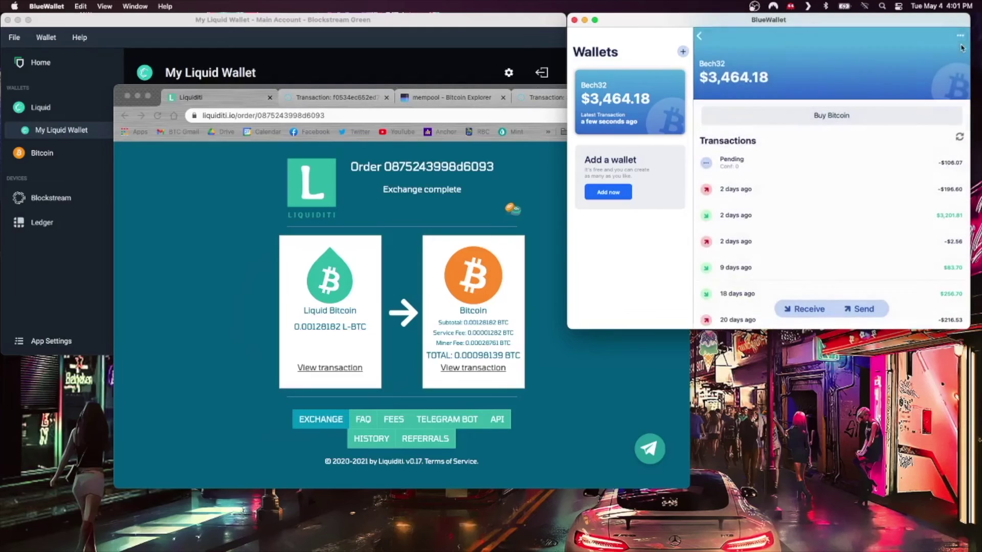
{"action": "left_click", "coordinate": [960, 137]}
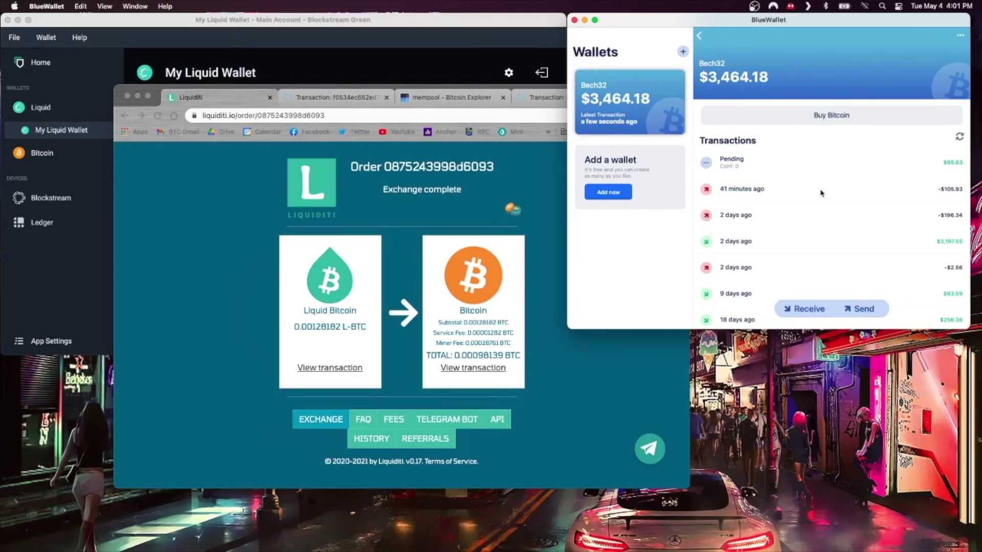
{"action": "left_click", "coordinate": [546, 354]}
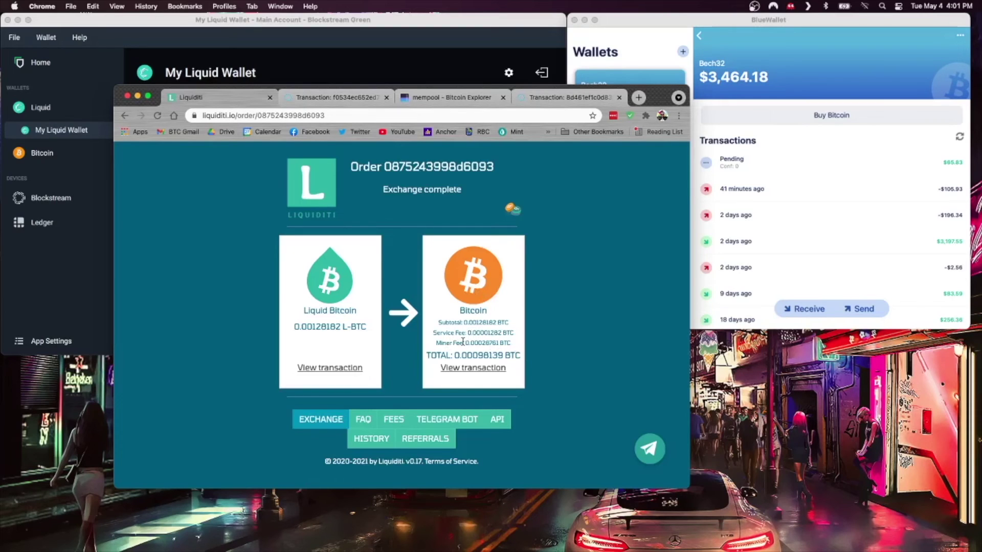
{"action": "left_click_drag", "start_coordinate": [464, 341], "coordinate": [501, 345]}
{"action": "left_click", "coordinate": [493, 330]}
Check the Liquid balance in Blockstream Green, then return to the completed 0.00098139 BTC Liquiditi order.
{"action": "left_click", "coordinate": [394, 44]}
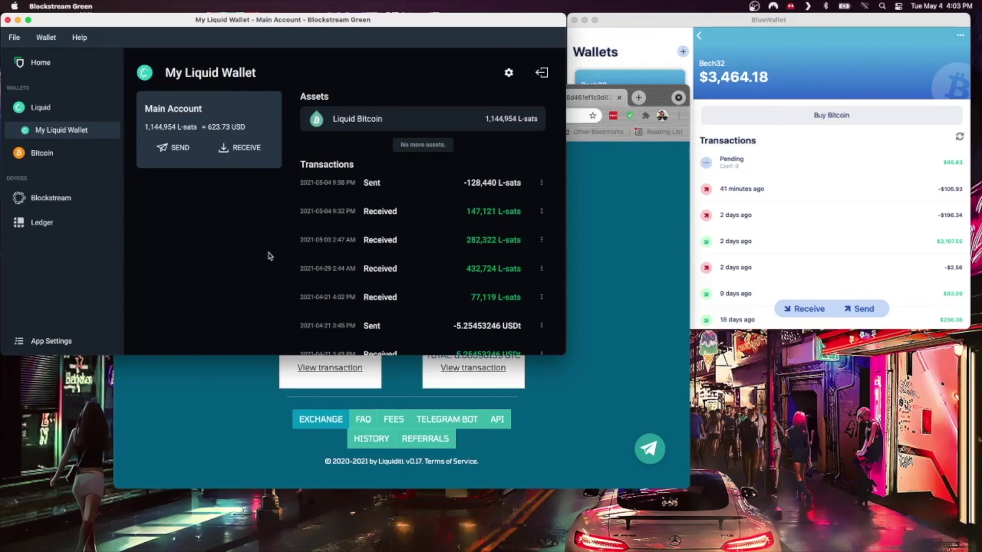
{"action": "left_click", "coordinate": [624, 304]}
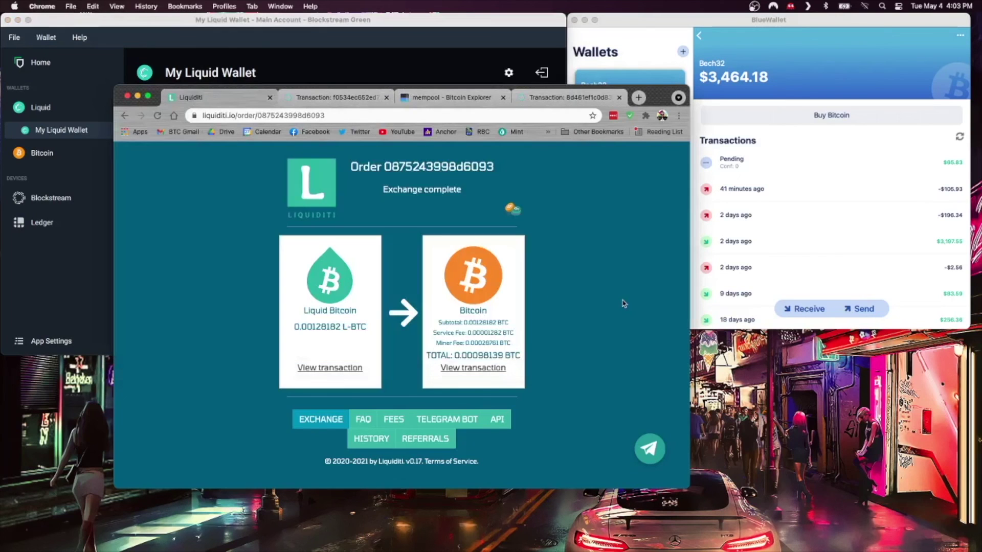